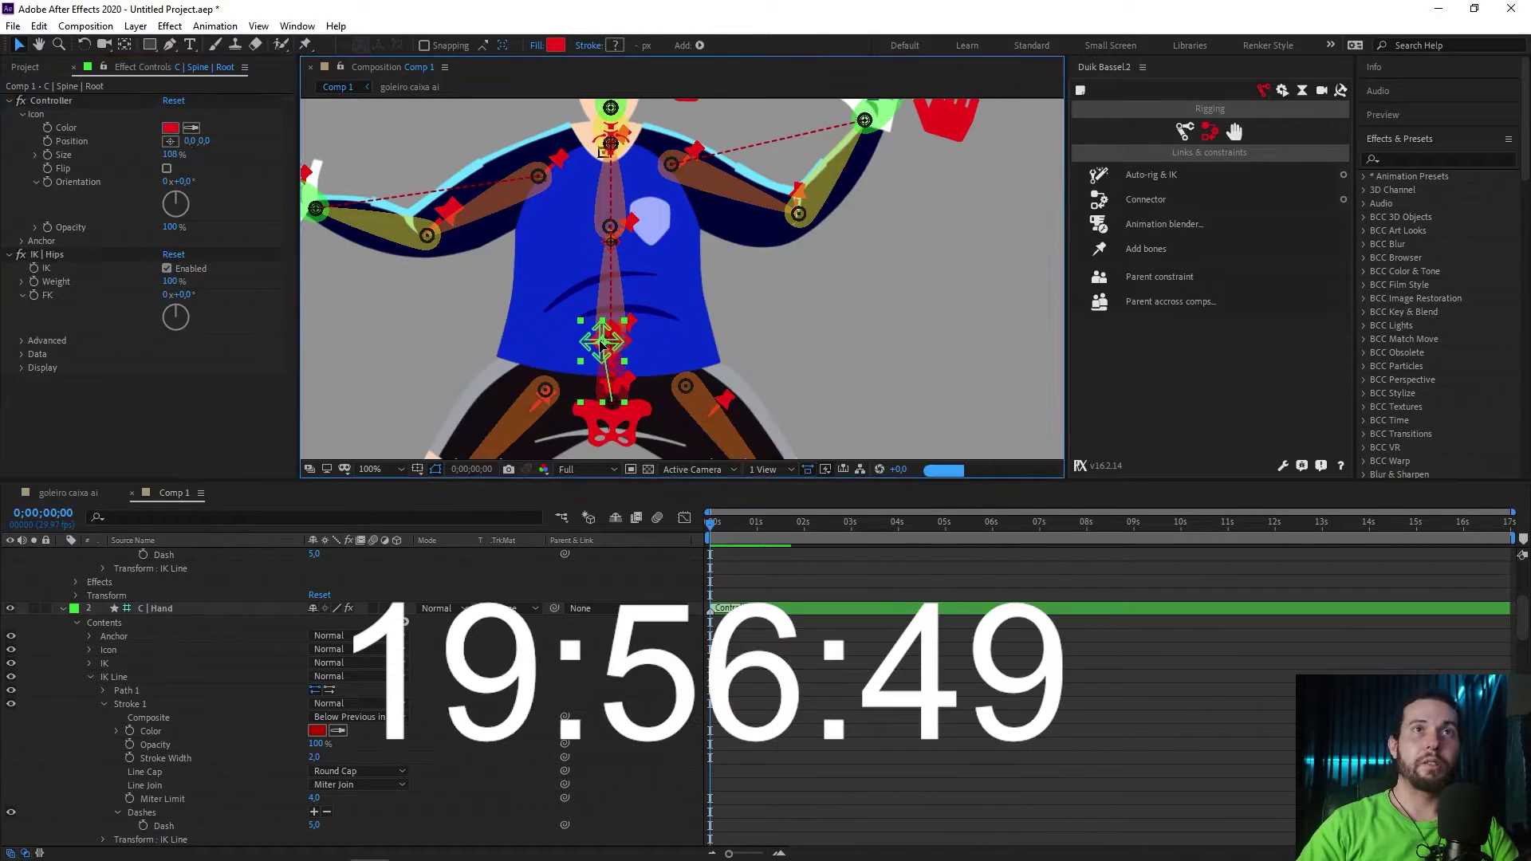
# - Bend the goalkeeper's torso and legs with the spine controller, zoomed out to show the whole character
pyautogui.moveTo(600, 342); pyautogui.dragTo(632, 347)
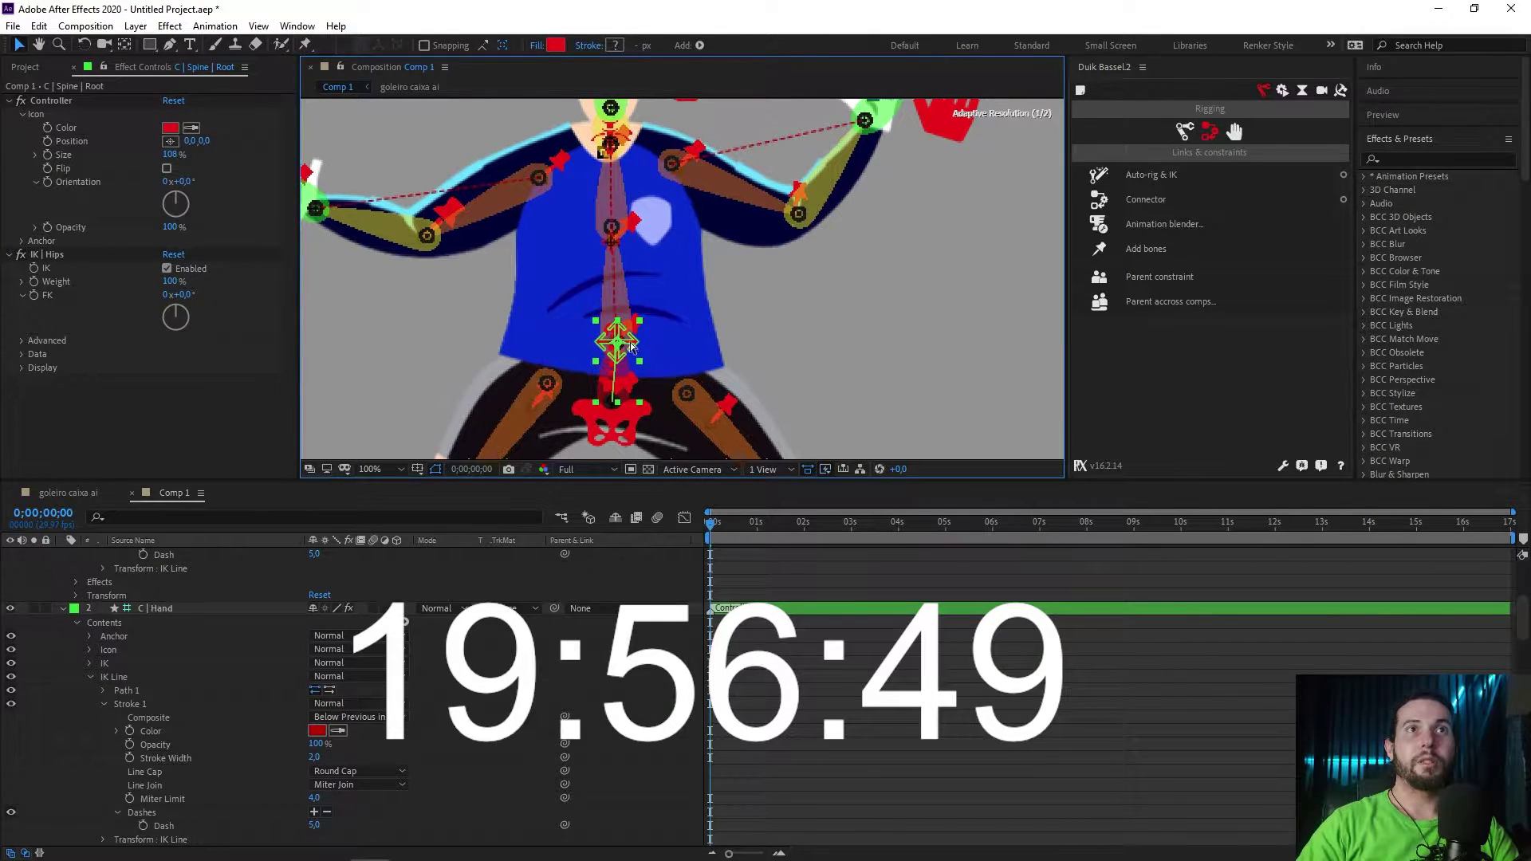
pyautogui.press('z')
pyautogui.keyDown('alt'); pyautogui.click(630, 343); pyautogui.keyUp('alt')
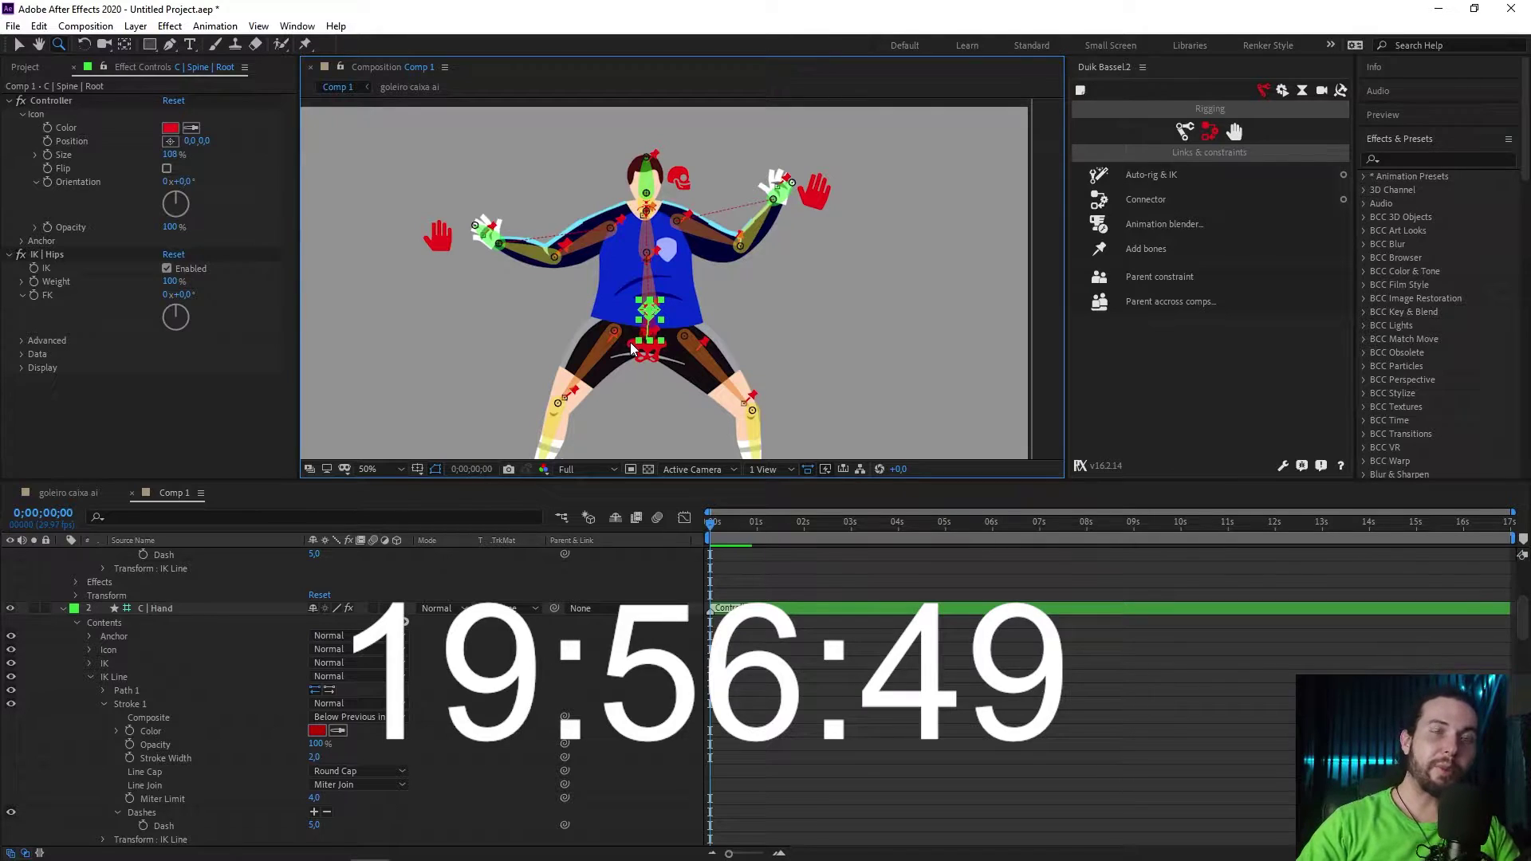
pyautogui.press('v')
pyautogui.moveTo(646, 310); pyautogui.dragTo(658, 315)
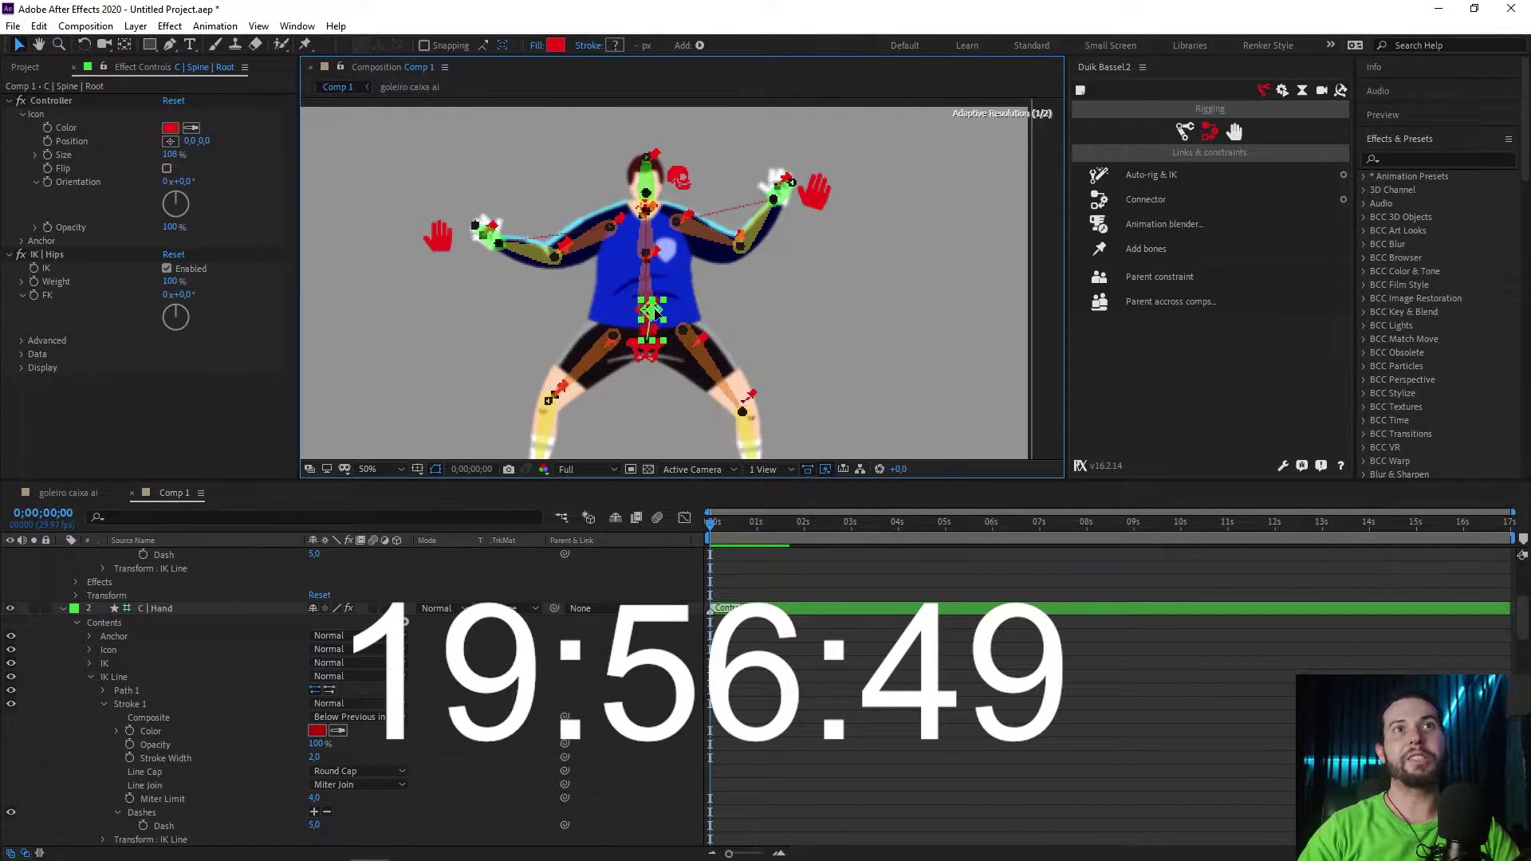
# - Move and rotate the C | Hand 2 controller to re-pose the raised arm
pyautogui.keyDown('shift'); pyautogui.click(828, 200); pyautogui.keyUp('shift')
pyautogui.moveTo(828, 200)
pyautogui.mouseDown()
pyautogui.moveTo(821, 174)
pyautogui.moveTo(799, 276)
pyautogui.moveTo(786, 165)
pyautogui.moveTo(824, 214)
pyautogui.mouseUp()
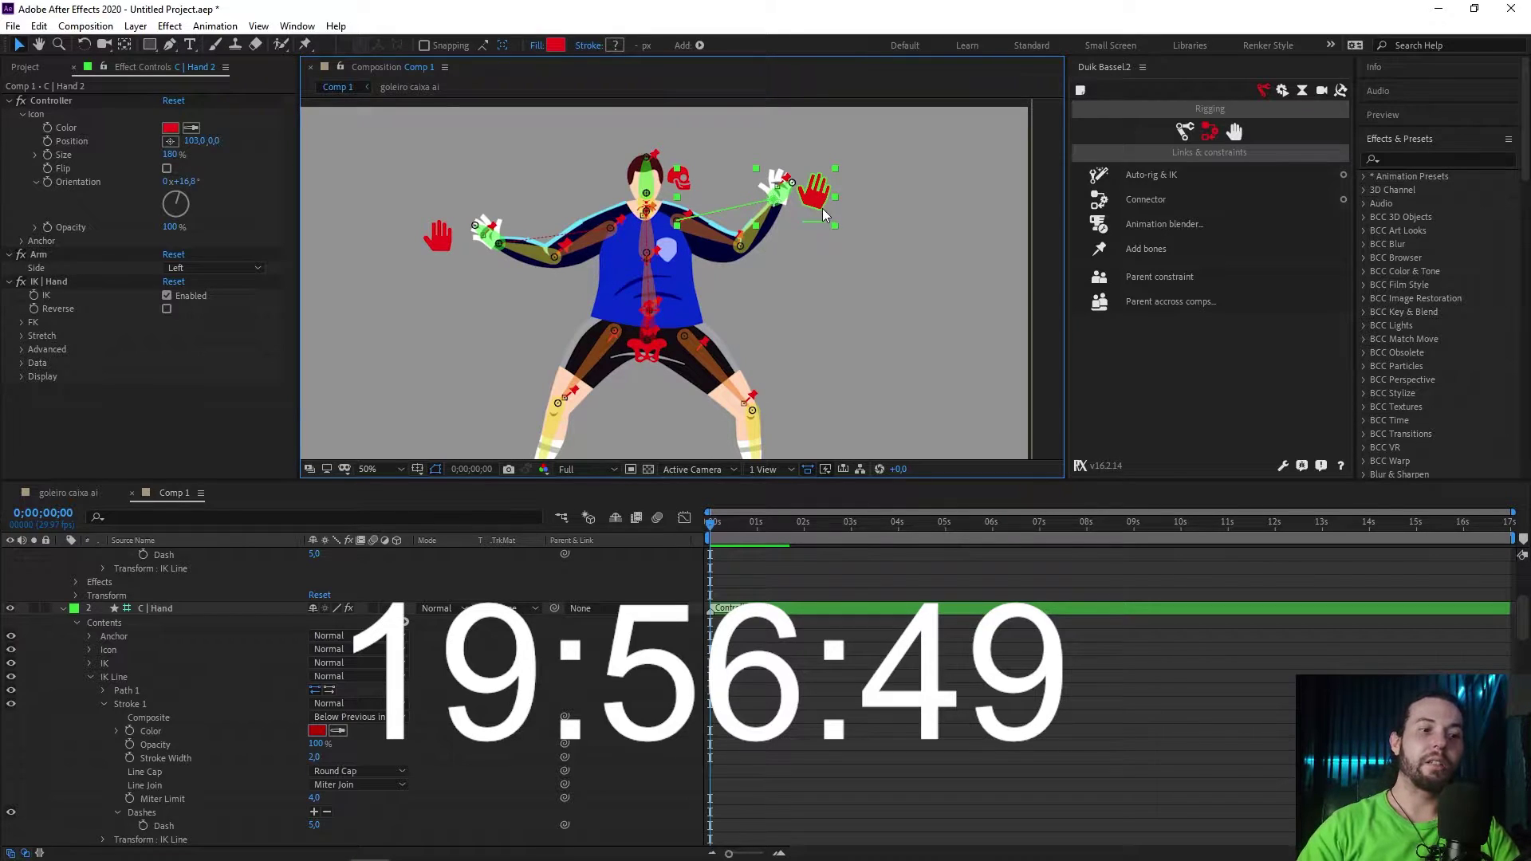
pyautogui.press('w')
pyautogui.moveTo(825, 205)
pyautogui.mouseDown()
pyautogui.moveTo(858, 228)
pyautogui.moveTo(851, 243)
pyautogui.mouseUp()
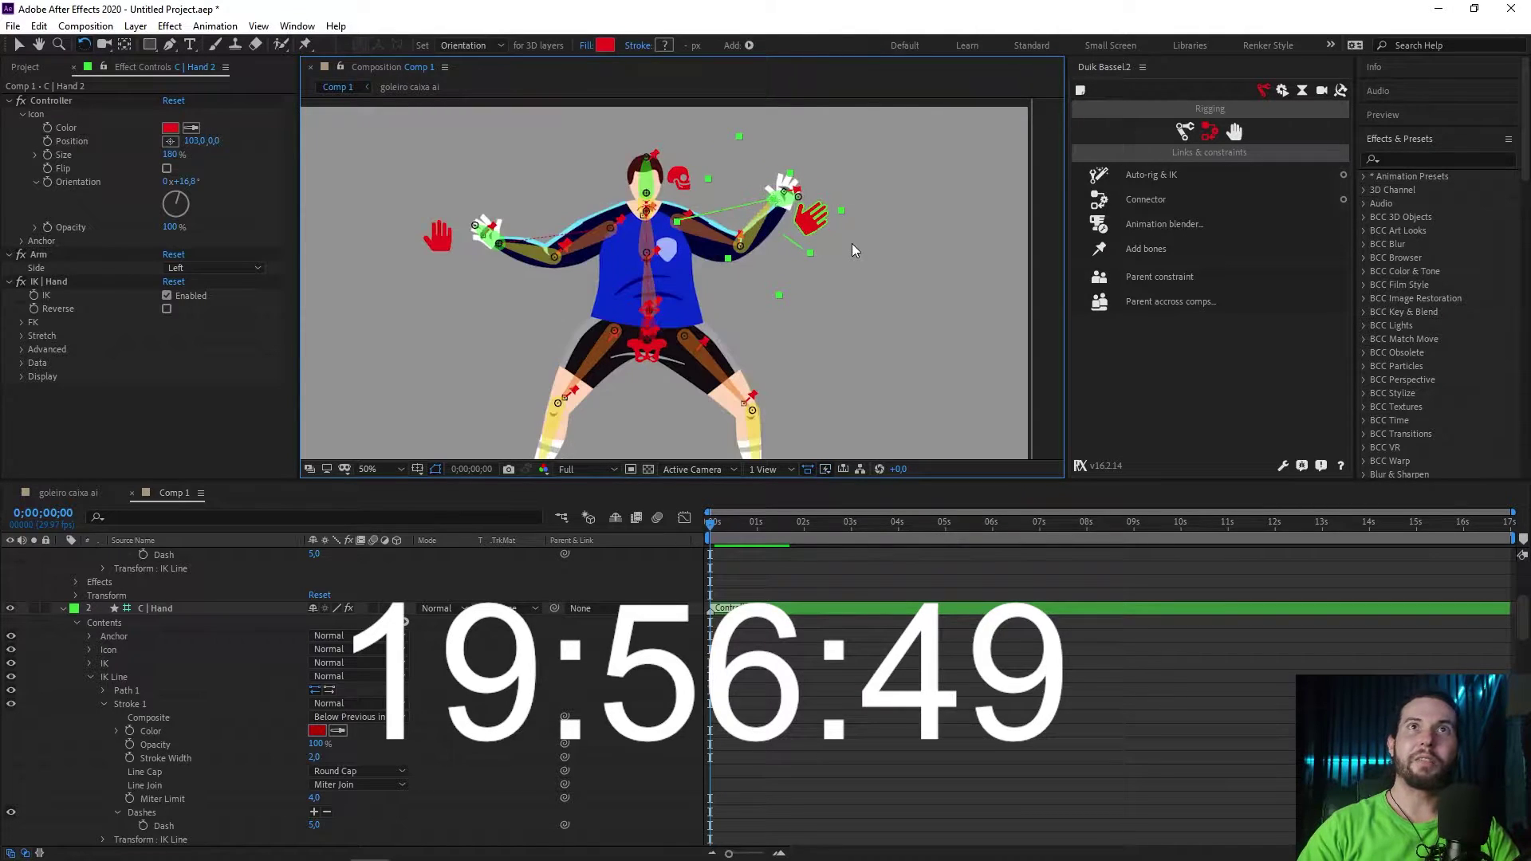
pyautogui.moveTo(851, 246); pyautogui.dragTo(830, 248)
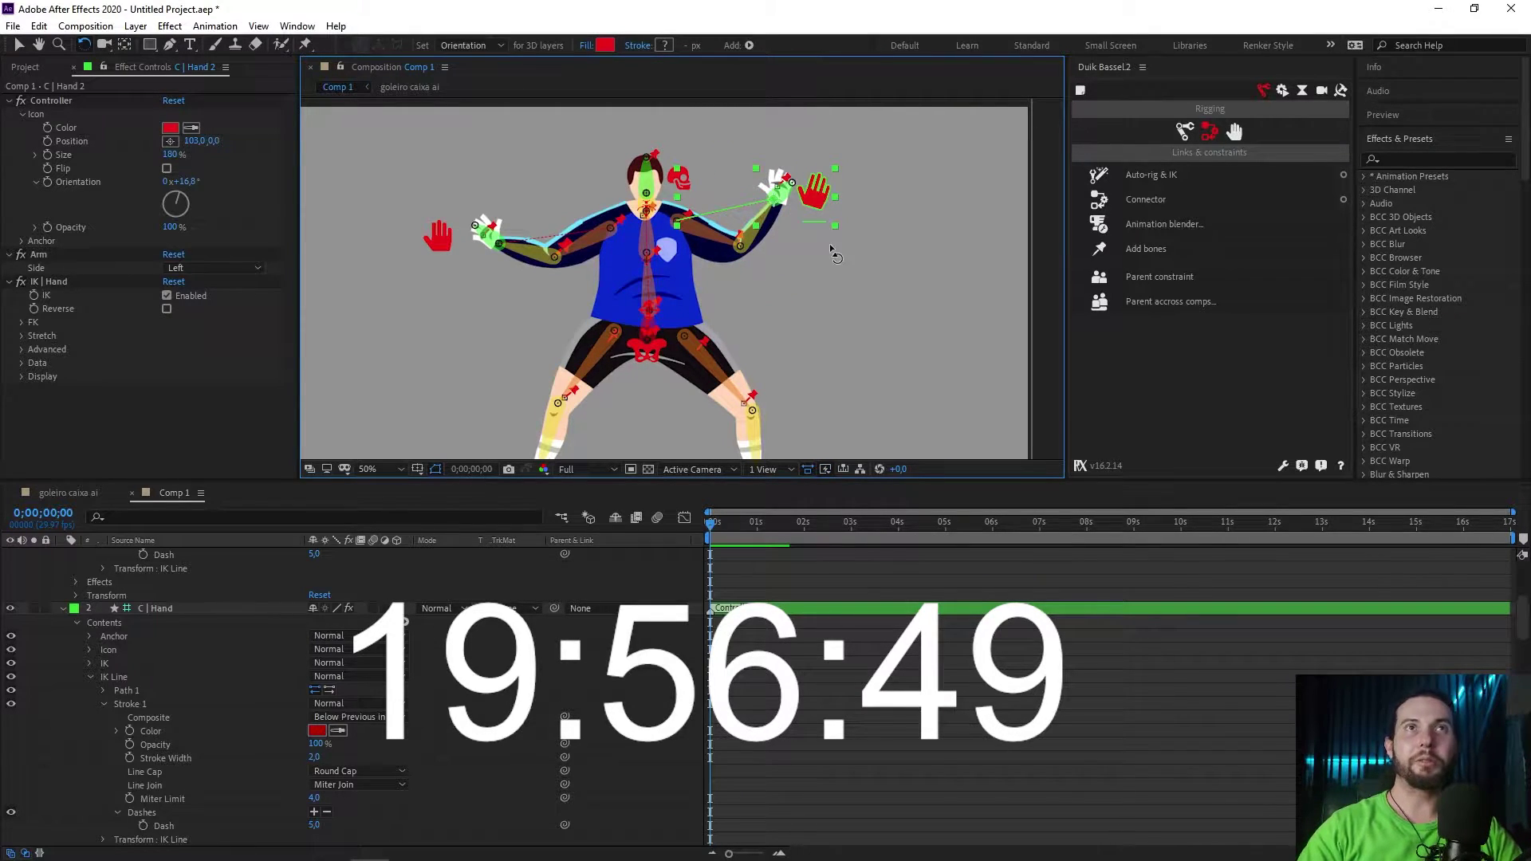
# - Drag the C | Hips controller down into a deeper crouch and recentre the view
pyautogui.click(442, 247)
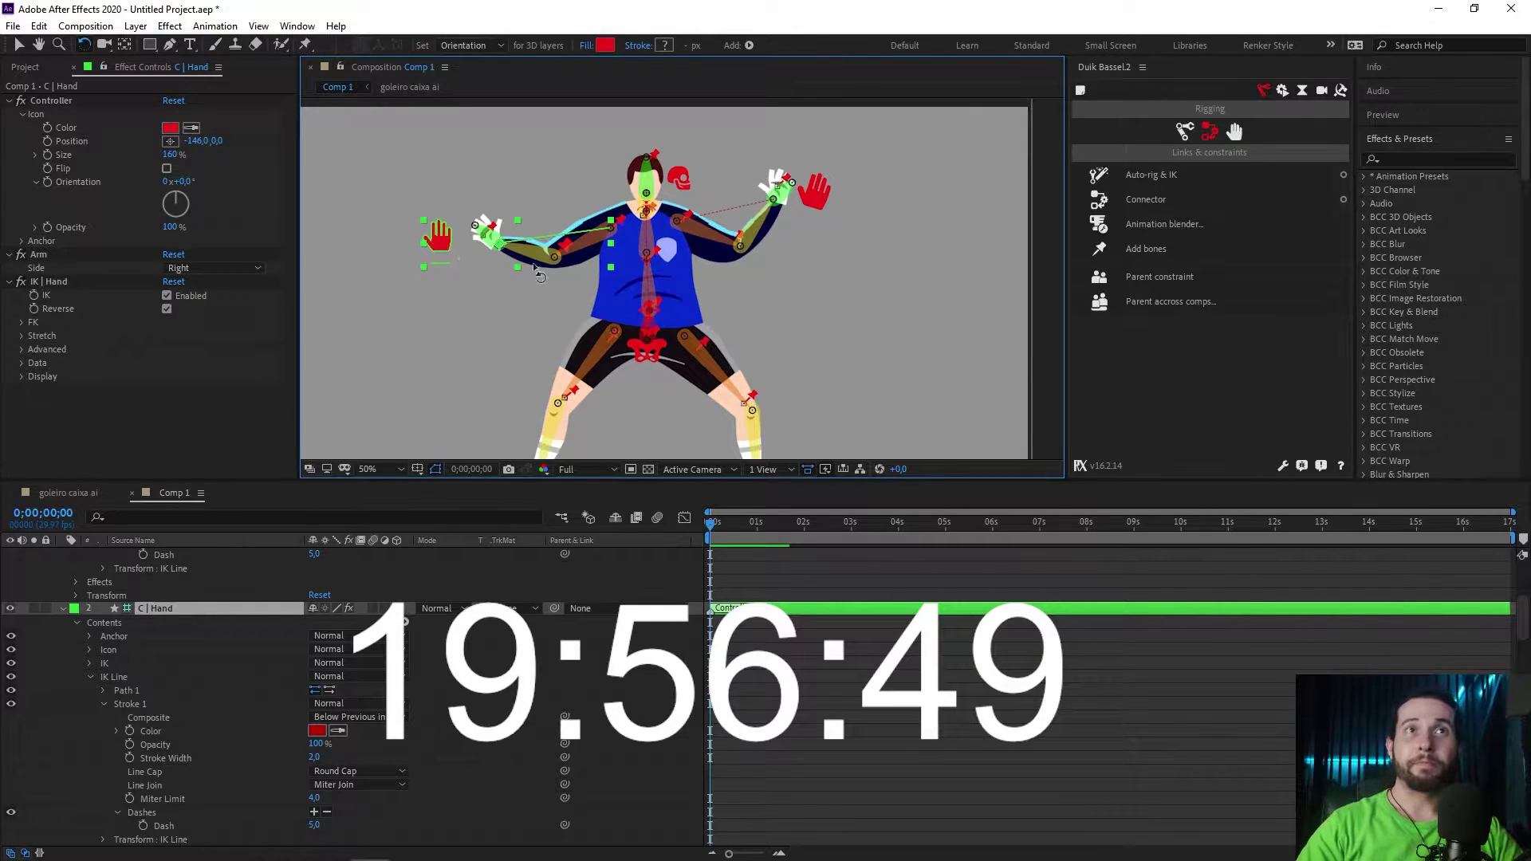
pyautogui.press('h')
pyautogui.moveTo(788, 333); pyautogui.dragTo(766, 223)
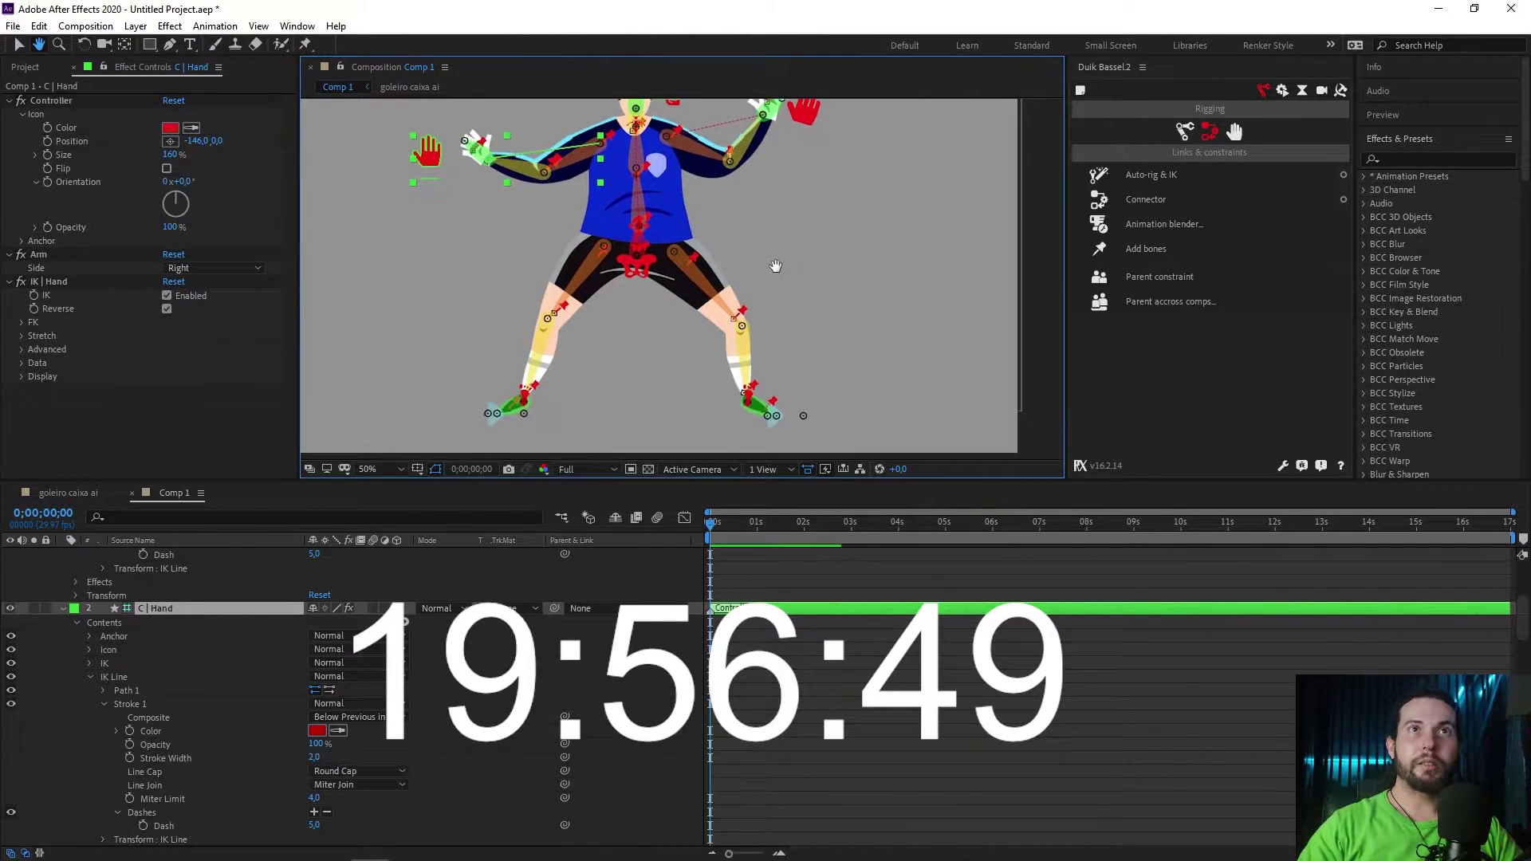
pyautogui.press('v')
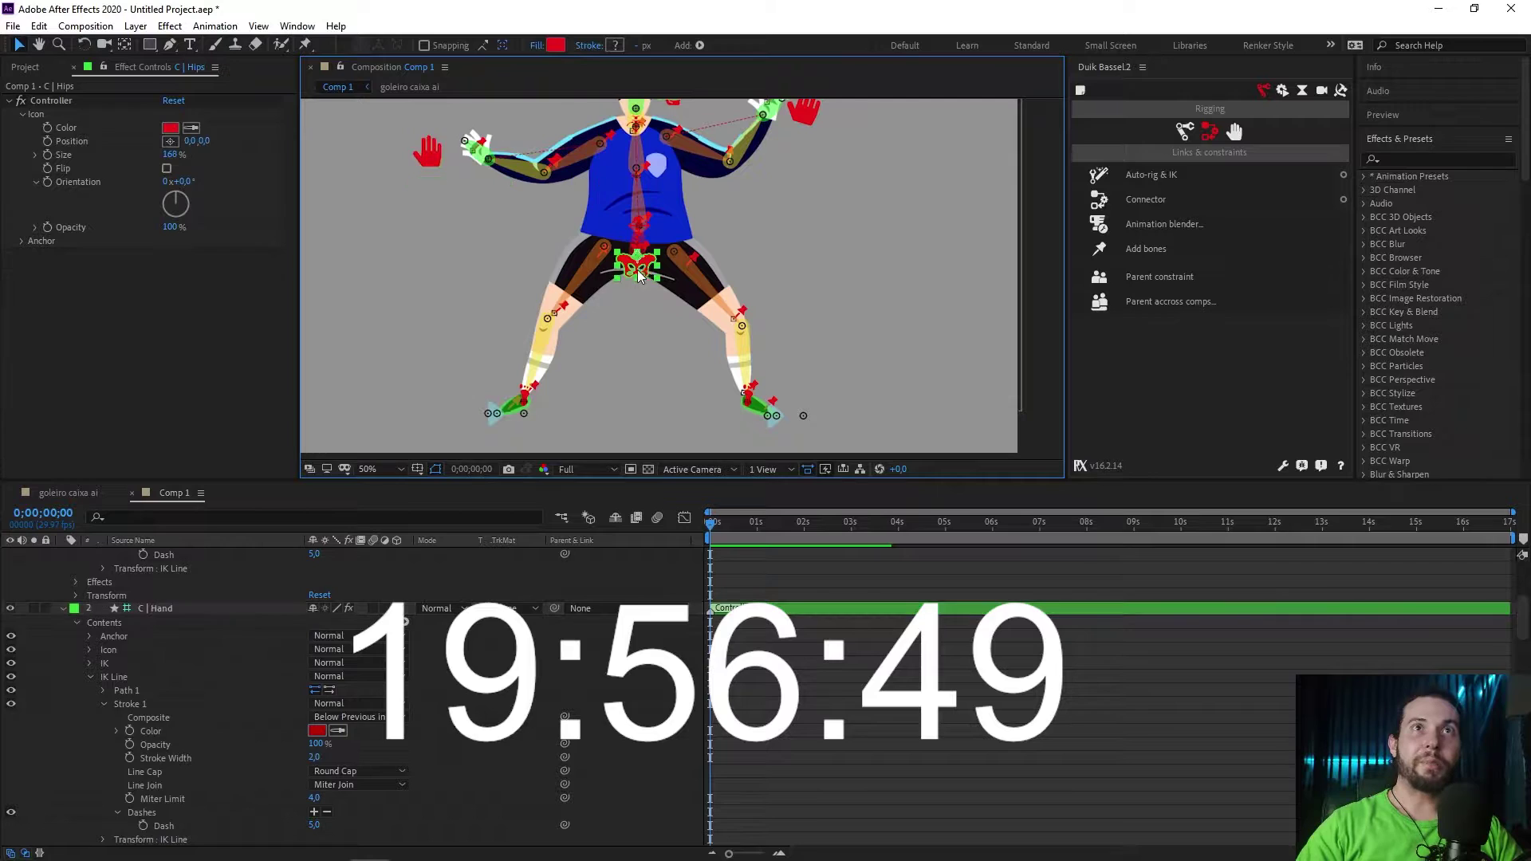
pyautogui.moveTo(638, 278)
pyautogui.mouseDown()
pyautogui.moveTo(633, 333)
pyautogui.moveTo(646, 268)
pyautogui.mouseUp()
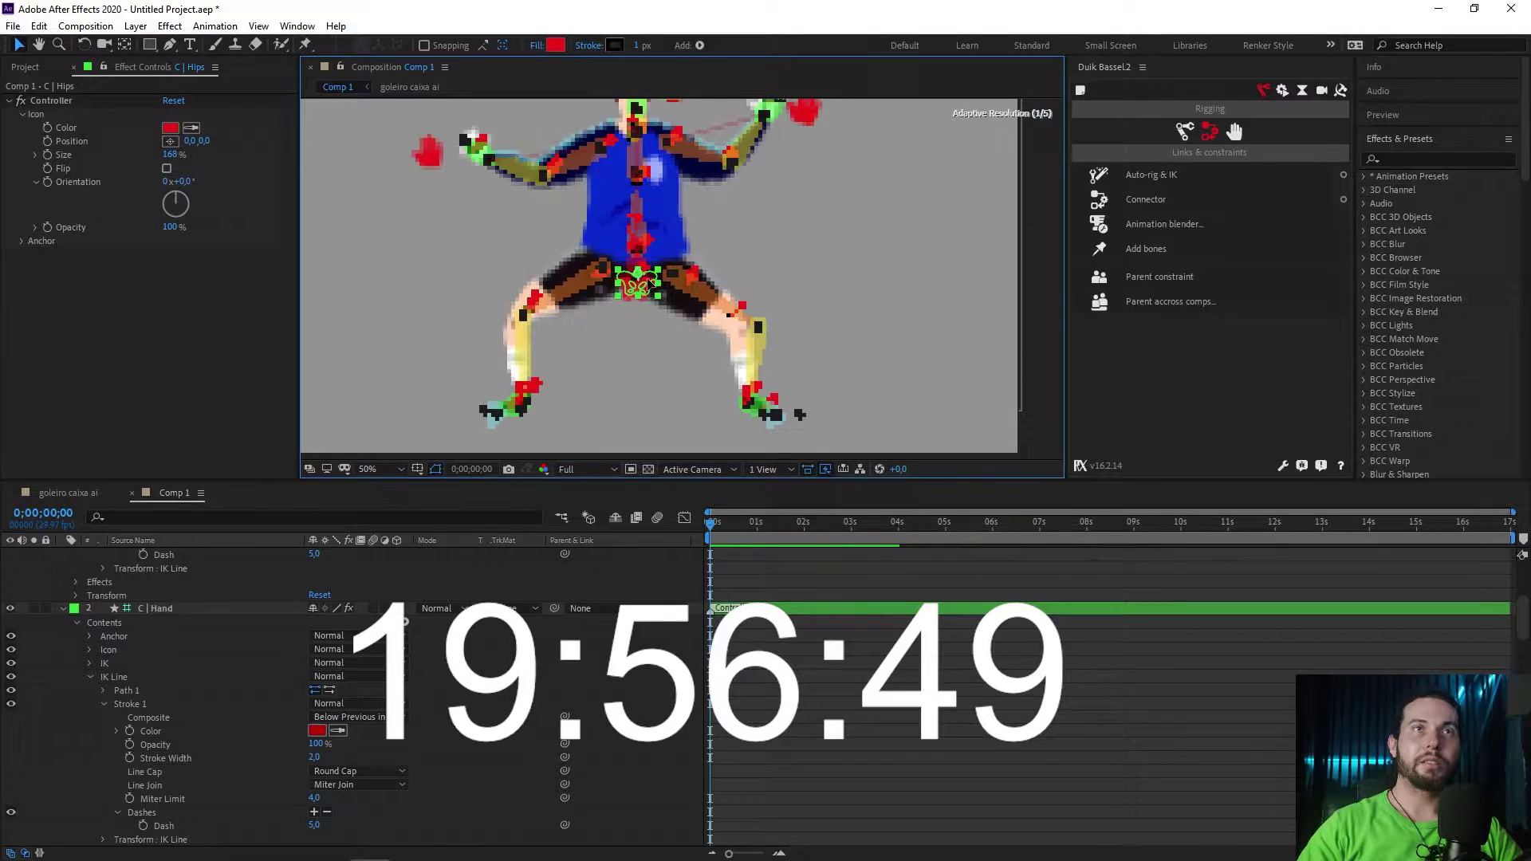
pyautogui.press('h')
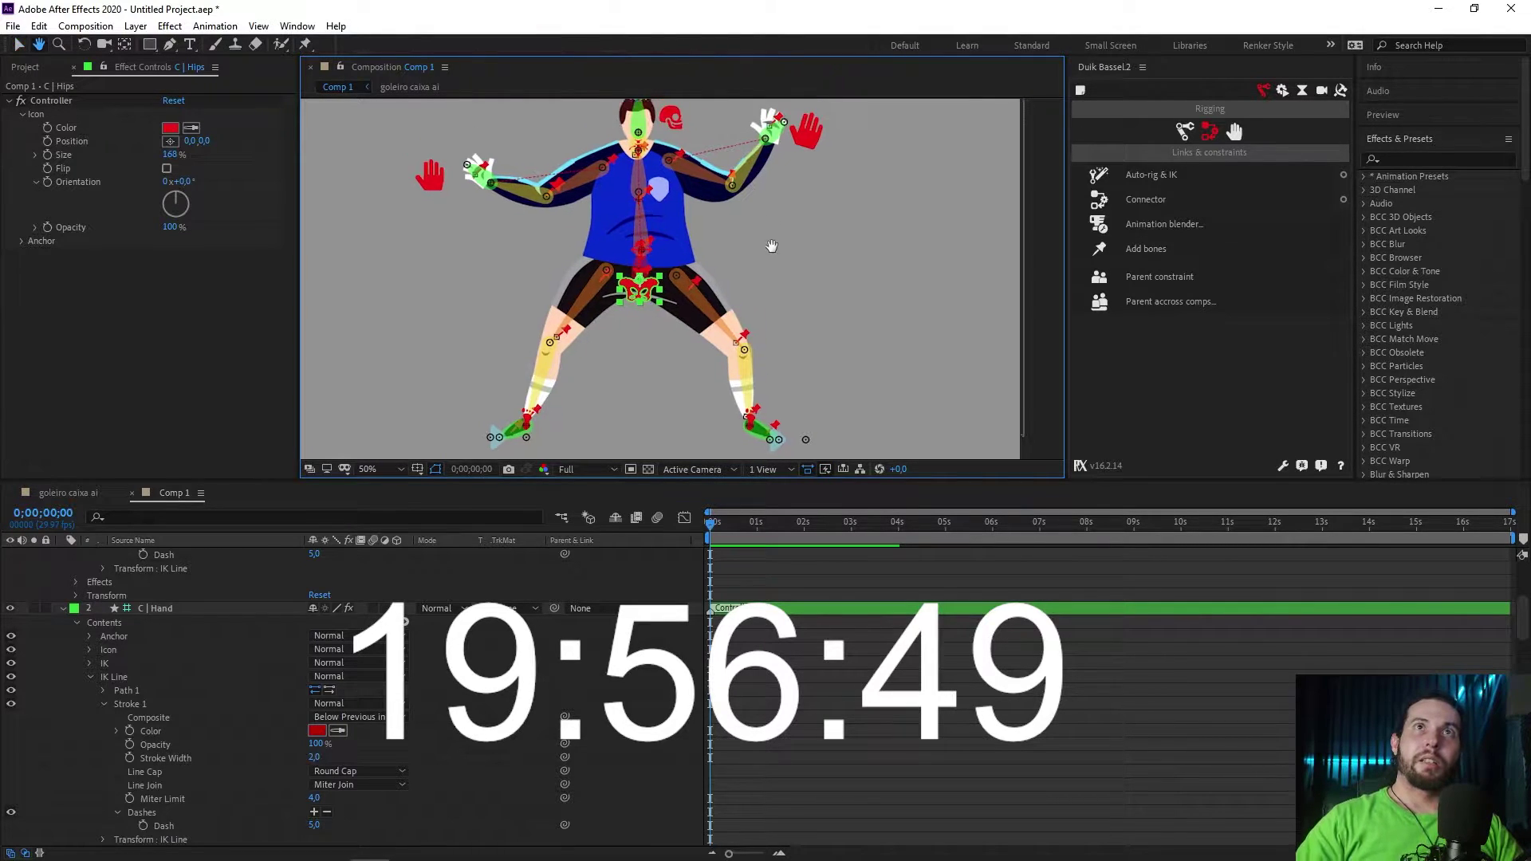
pyautogui.moveTo(766, 209); pyautogui.dragTo(768, 232)
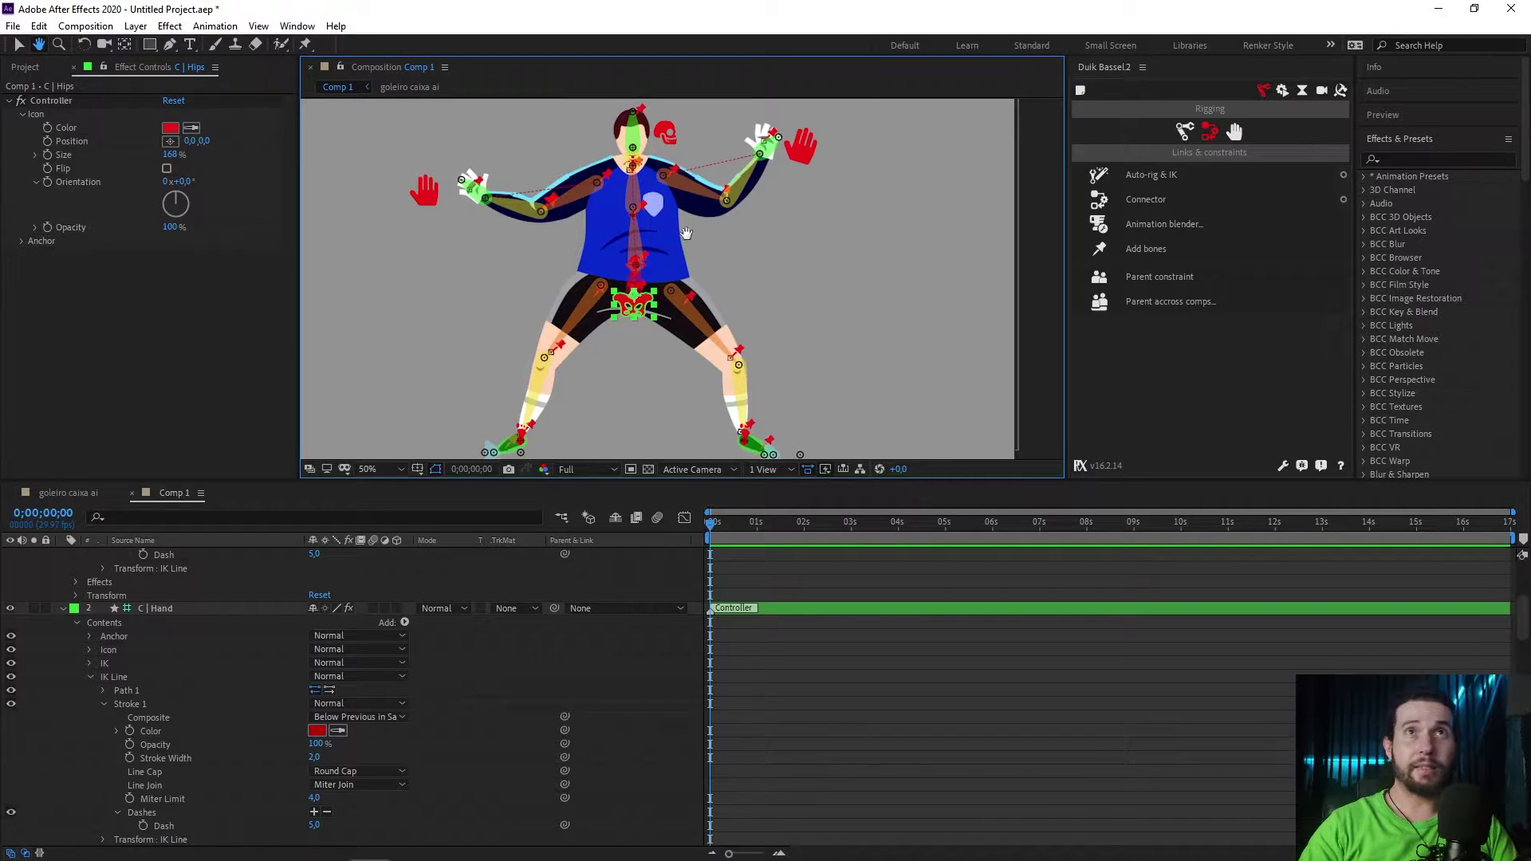
# - Drag the red C | Hand 2 controller downward so the raised arm bends with it
pyautogui.press('v')
pyautogui.click(816, 150)
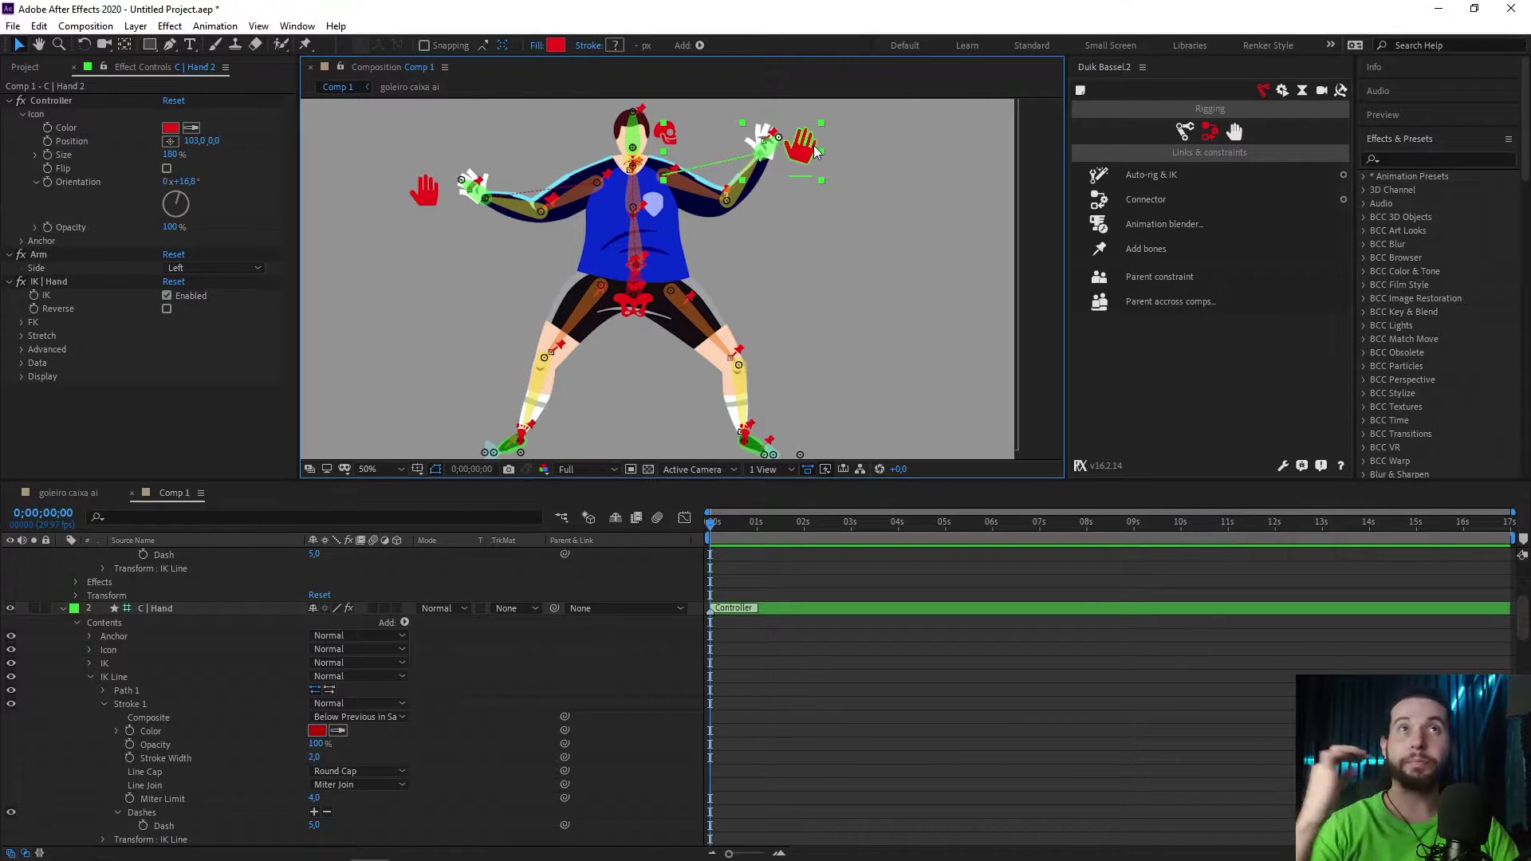
pyautogui.moveTo(816, 150)
pyautogui.mouseDown()
pyautogui.moveTo(804, 177)
pyautogui.moveTo(808, 155)
pyautogui.moveTo(815, 170)
pyautogui.mouseUp()
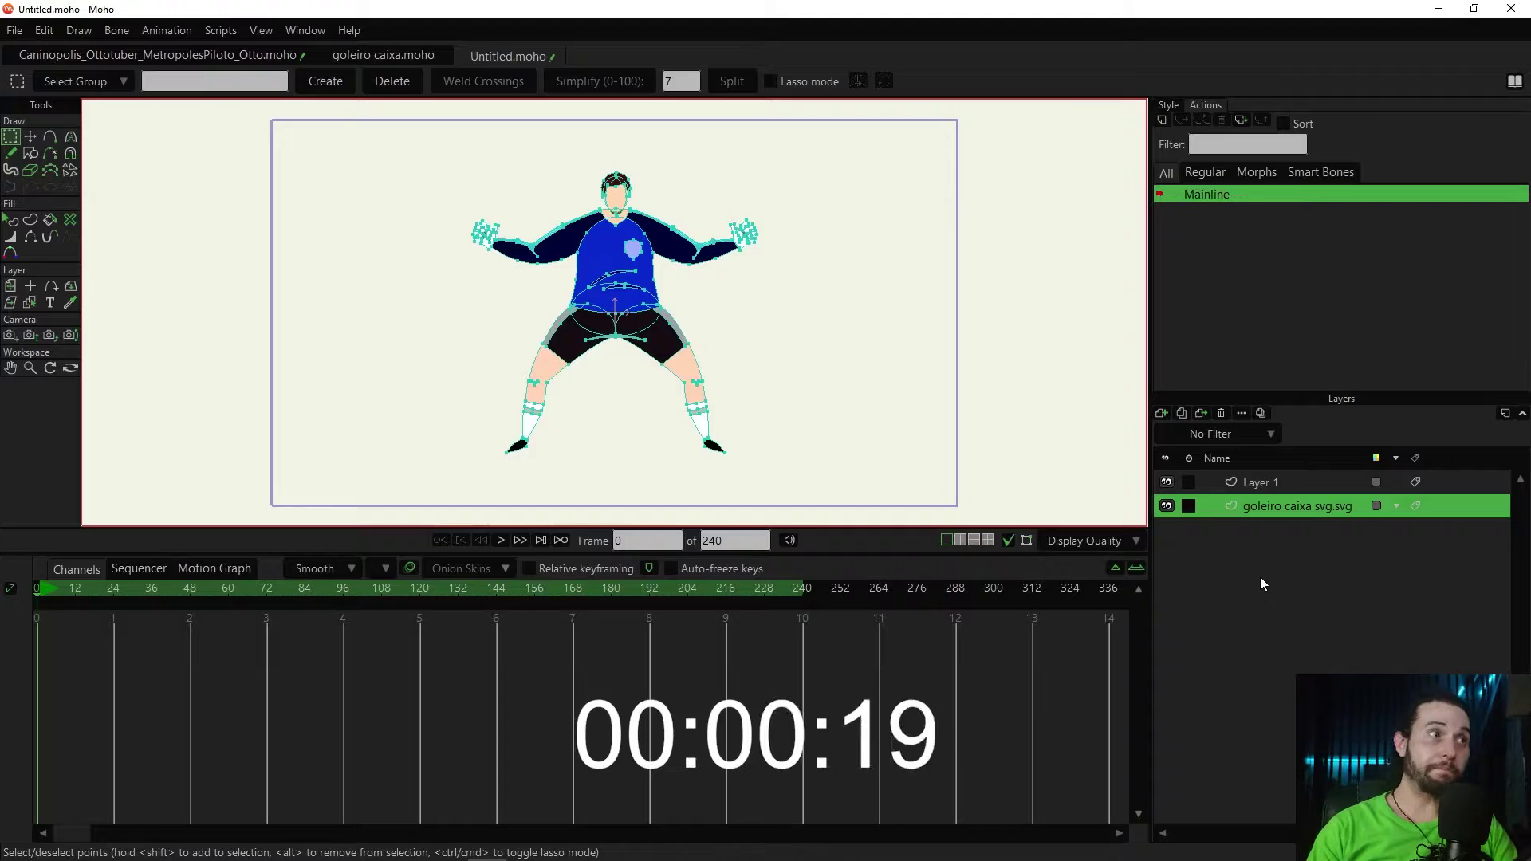
# - Draw bones for the goalkeeper's hips, spine, head and arms on the artwork layer
pyautogui.click(1260, 507)
pyautogui.click(30, 136)
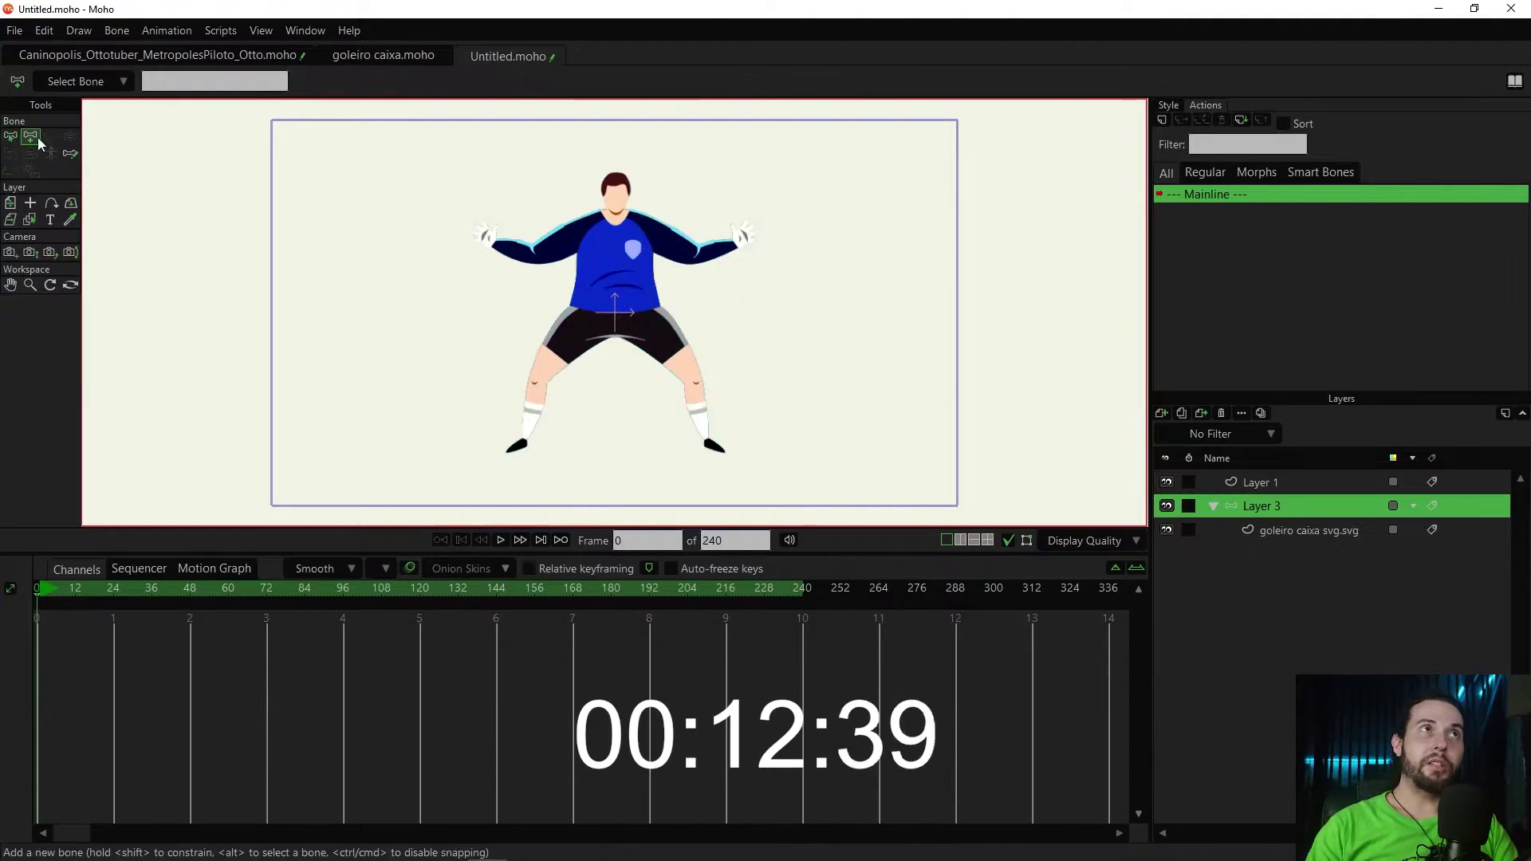
pyautogui.moveTo(618, 315); pyautogui.dragTo(714, 317)
pyautogui.moveTo(618, 220); pyautogui.dragTo(617, 196)
pyautogui.moveTo(617, 196); pyautogui.dragTo(616, 171)
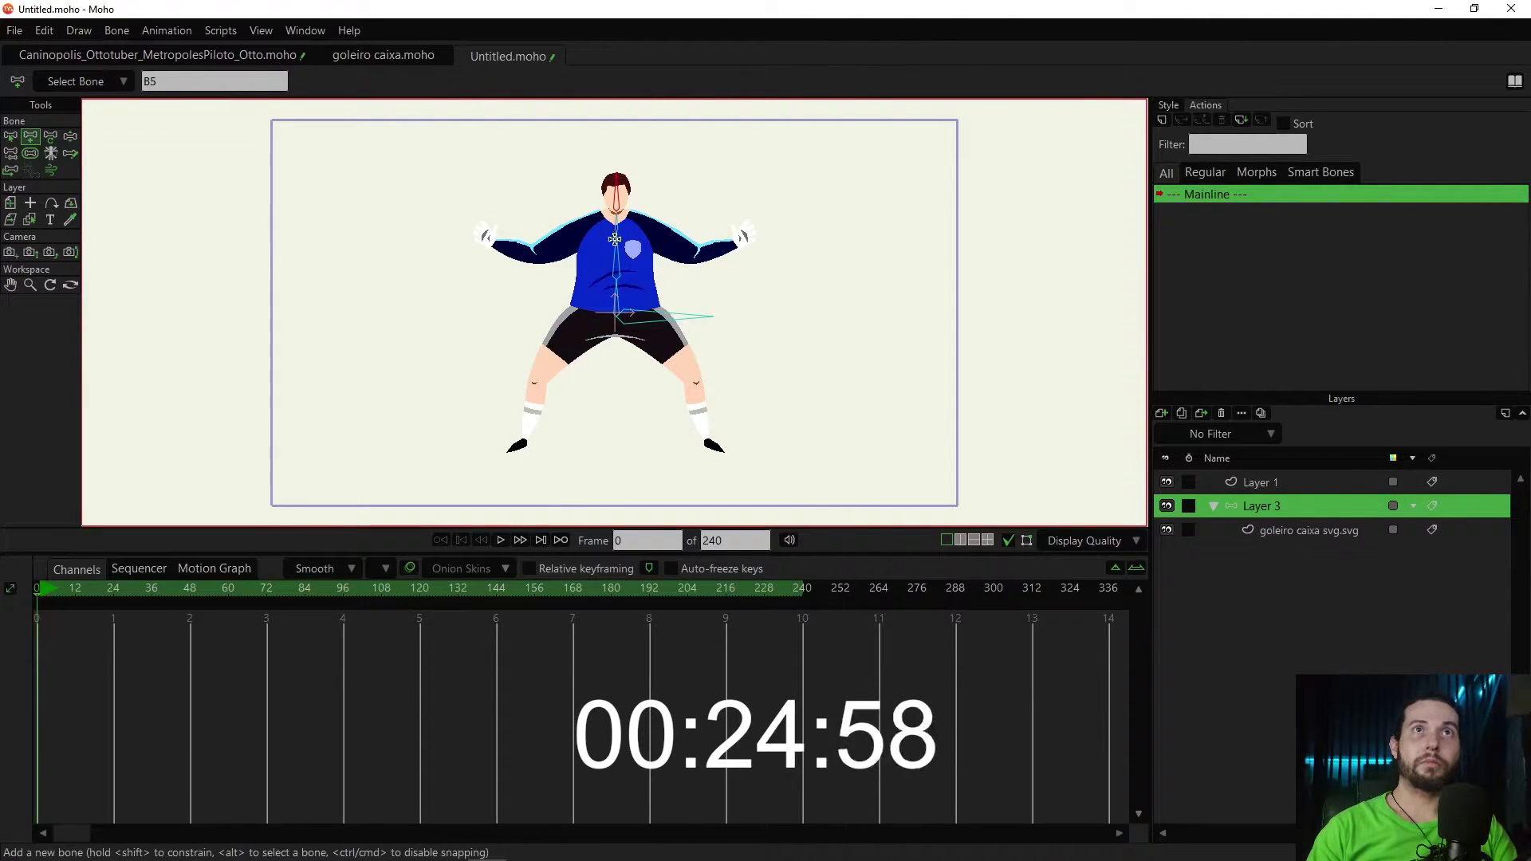
pyautogui.moveTo(630, 223)
pyautogui.mouseDown()
pyautogui.moveTo(698, 249)
pyautogui.moveTo(756, 226)
pyautogui.moveTo(534, 249)
pyautogui.mouseUp()
pyautogui.moveTo(534, 249); pyautogui.dragTo(476, 232)
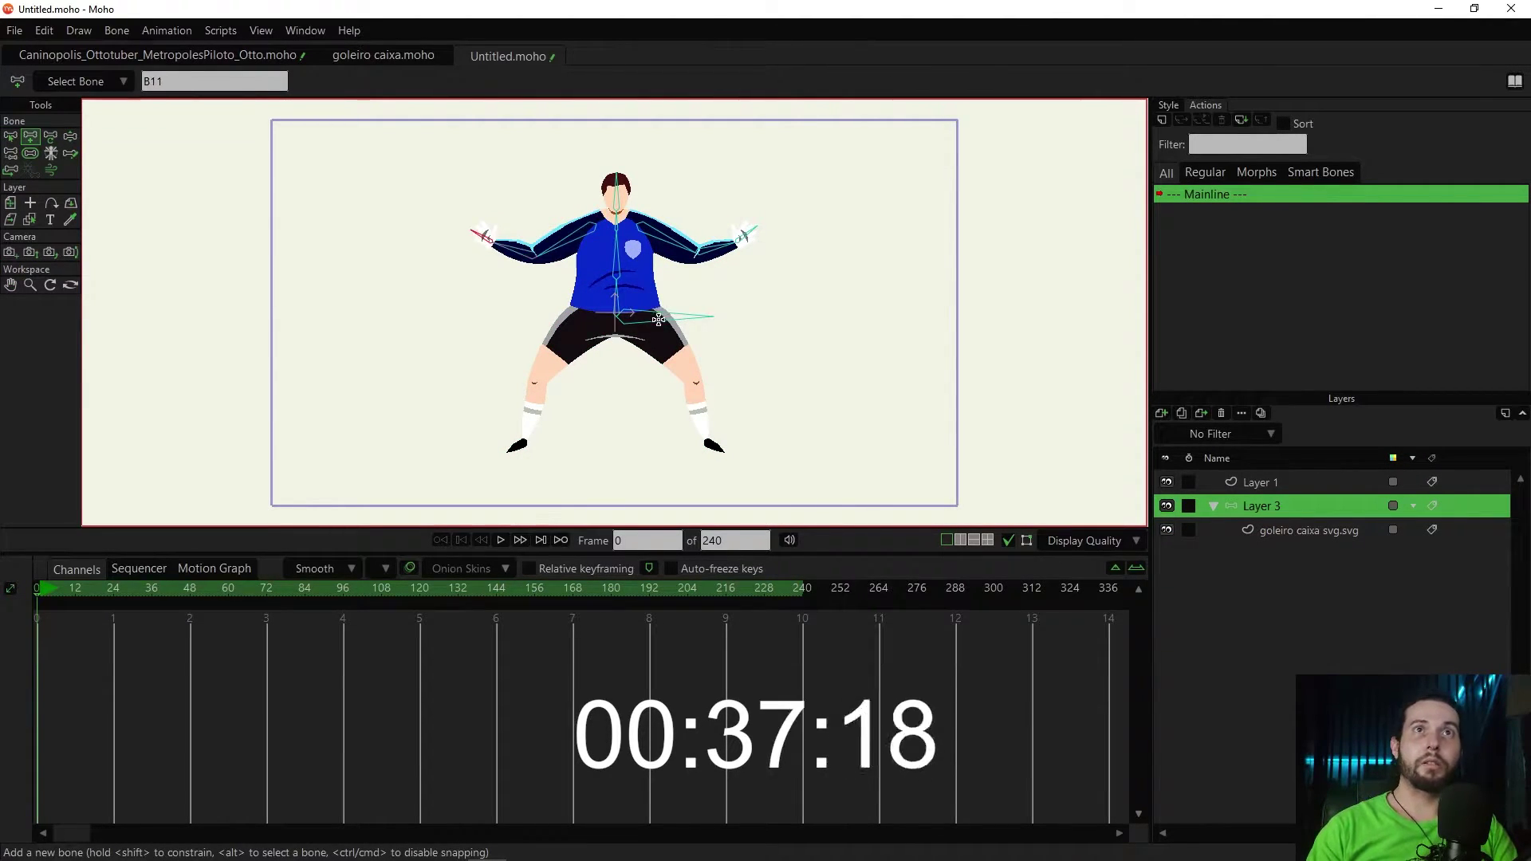
# - Add bones down both legs through the feet, then pick the left shin for reparenting
pyautogui.moveTo(624, 319)
pyautogui.mouseDown()
pyautogui.moveTo(696, 383)
pyautogui.moveTo(702, 435)
pyautogui.mouseUp()
pyautogui.moveTo(702, 435); pyautogui.dragTo(727, 453)
pyautogui.moveTo(620, 323); pyautogui.dragTo(536, 383)
pyautogui.moveTo(536, 383)
pyautogui.mouseDown()
pyautogui.moveTo(534, 423)
pyautogui.moveTo(502, 455)
pyautogui.moveTo(528, 484)
pyautogui.mouseUp()
pyautogui.moveTo(705, 441); pyautogui.dragTo(708, 480)
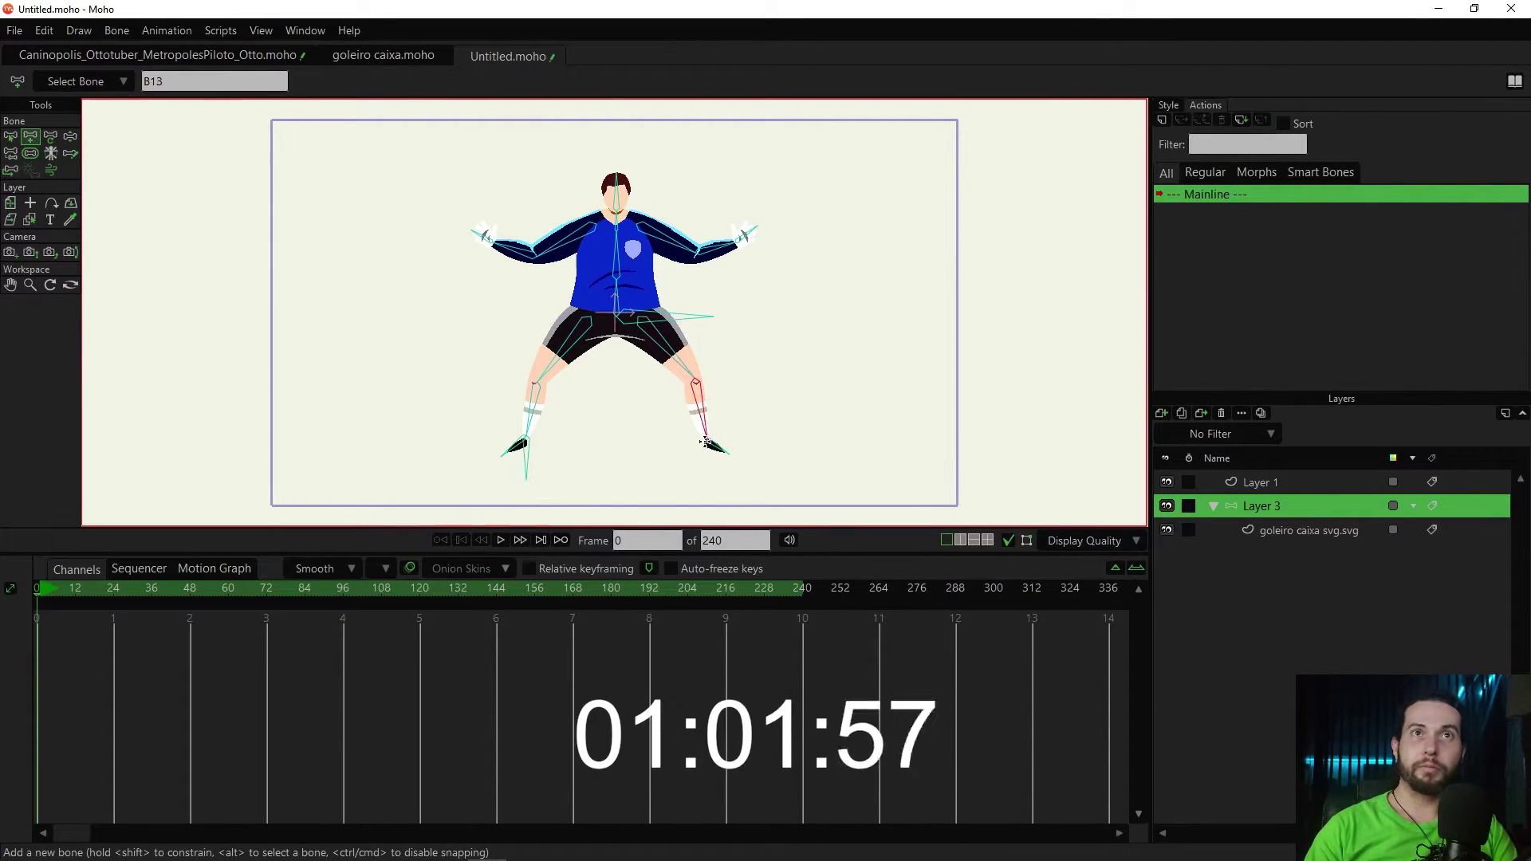
pyautogui.press('z')
pyautogui.press('p')
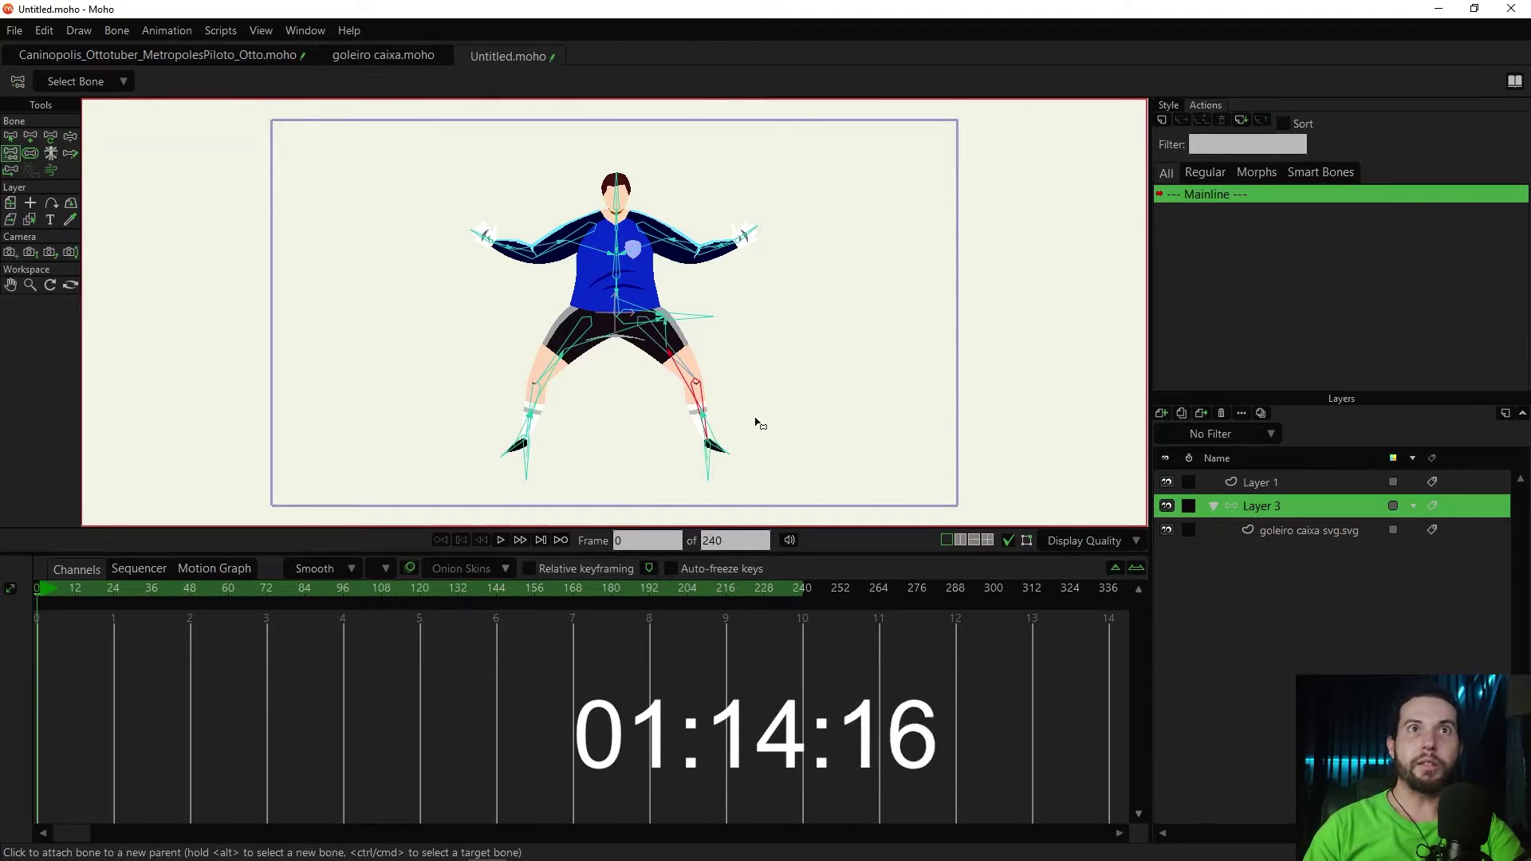
pyautogui.keyDown('alt'); pyautogui.click(535, 403); pyautogui.keyUp('alt')
# - Enlarge all bone strength regions to about 0.40, then raise an arm to test deformation
pyautogui.press('s')
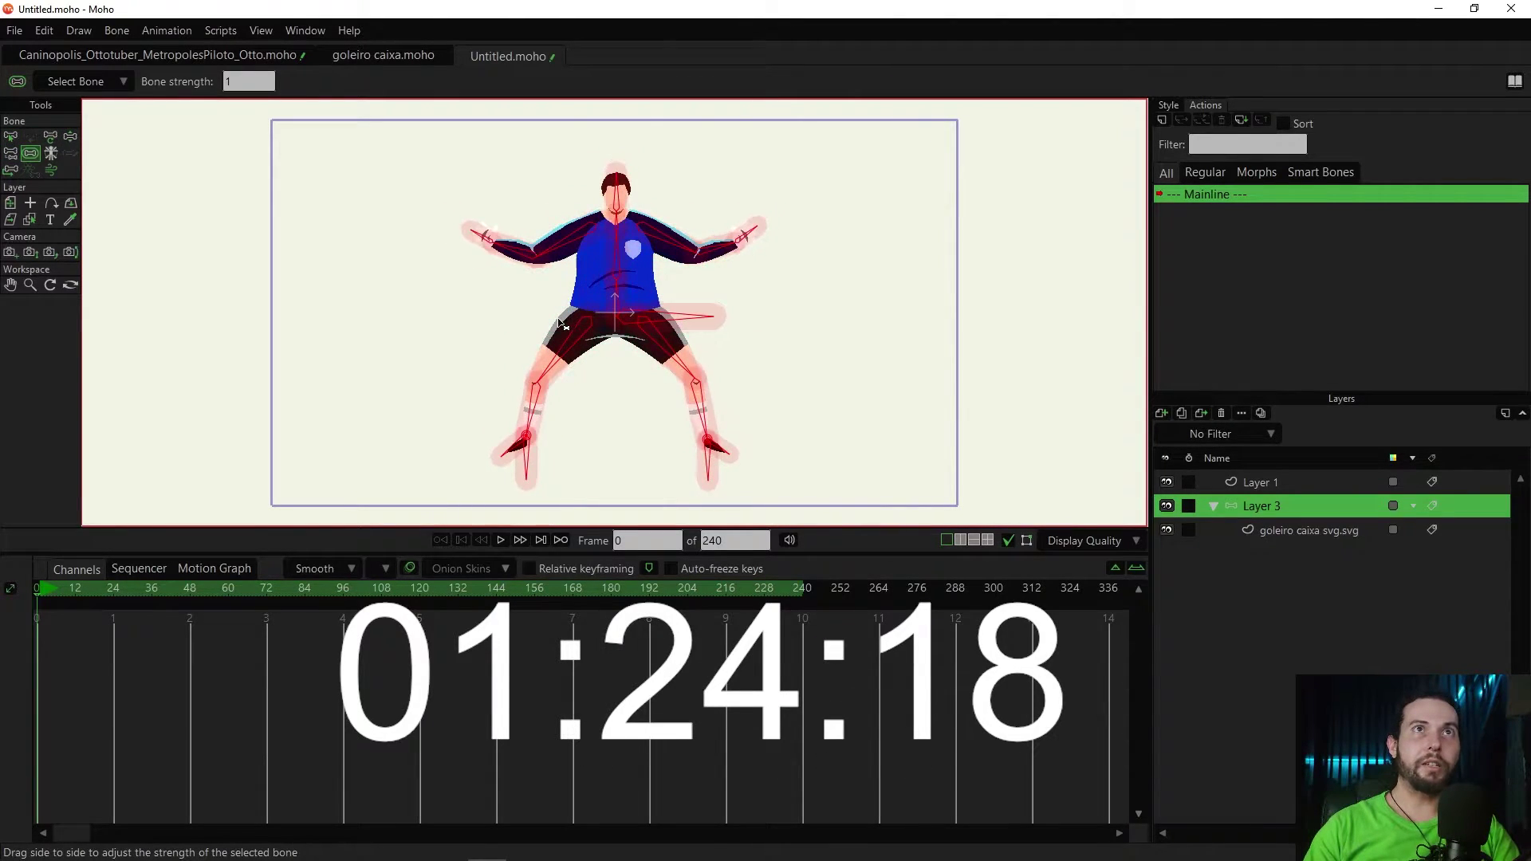
pyautogui.moveTo(571, 323)
pyautogui.mouseDown()
pyautogui.moveTo(600, 327)
pyautogui.moveTo(568, 324)
pyautogui.mouseUp()
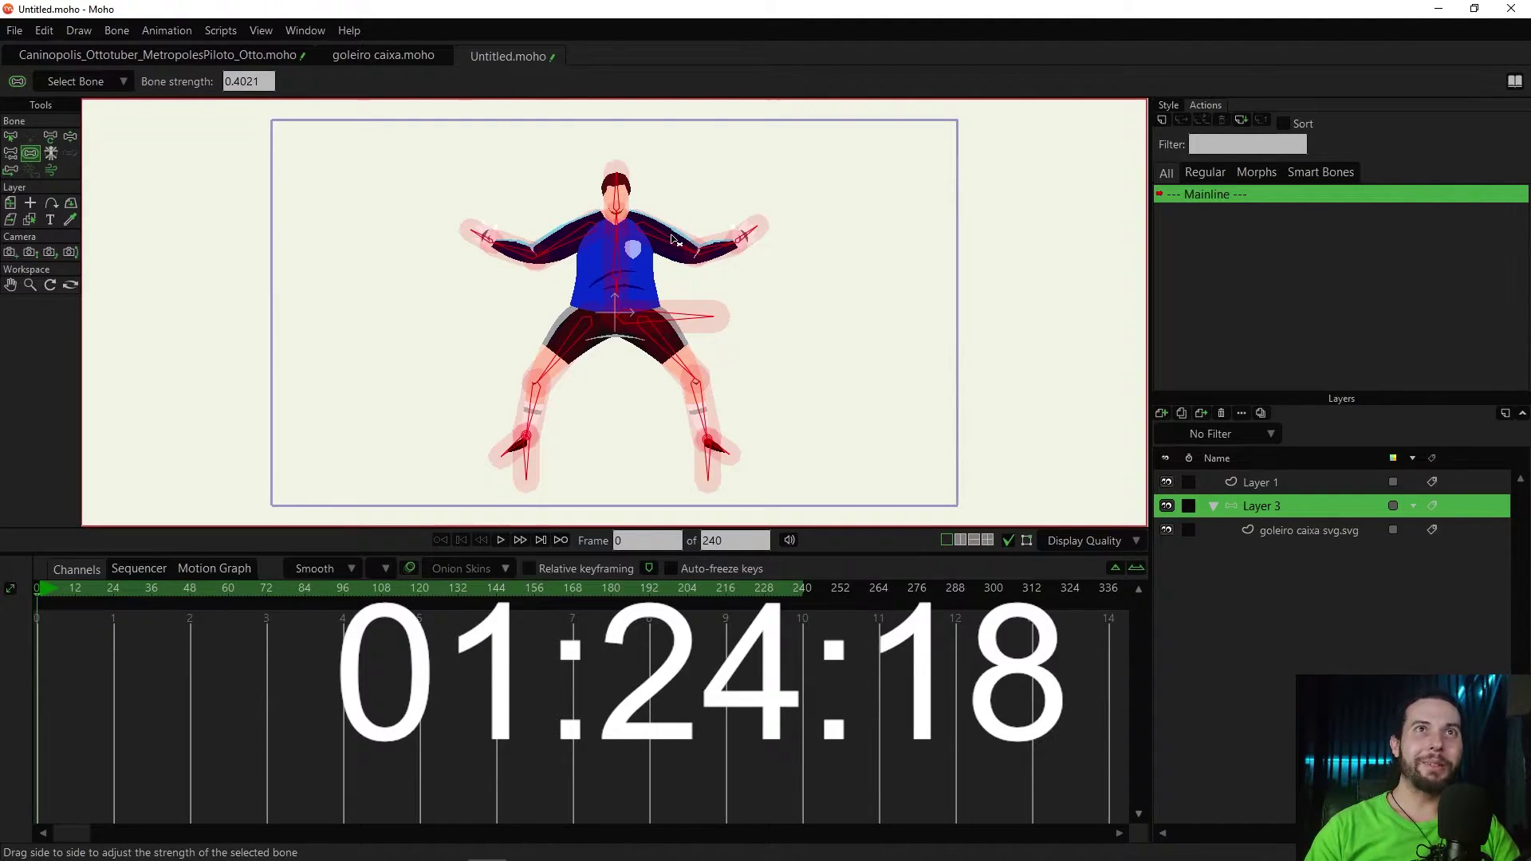
pyautogui.press('z')
pyautogui.moveTo(673, 255)
pyautogui.mouseDown()
pyautogui.moveTo(713, 235)
pyautogui.moveTo(710, 171)
pyautogui.moveTo(675, 225)
pyautogui.moveTo(740, 196)
pyautogui.mouseUp()
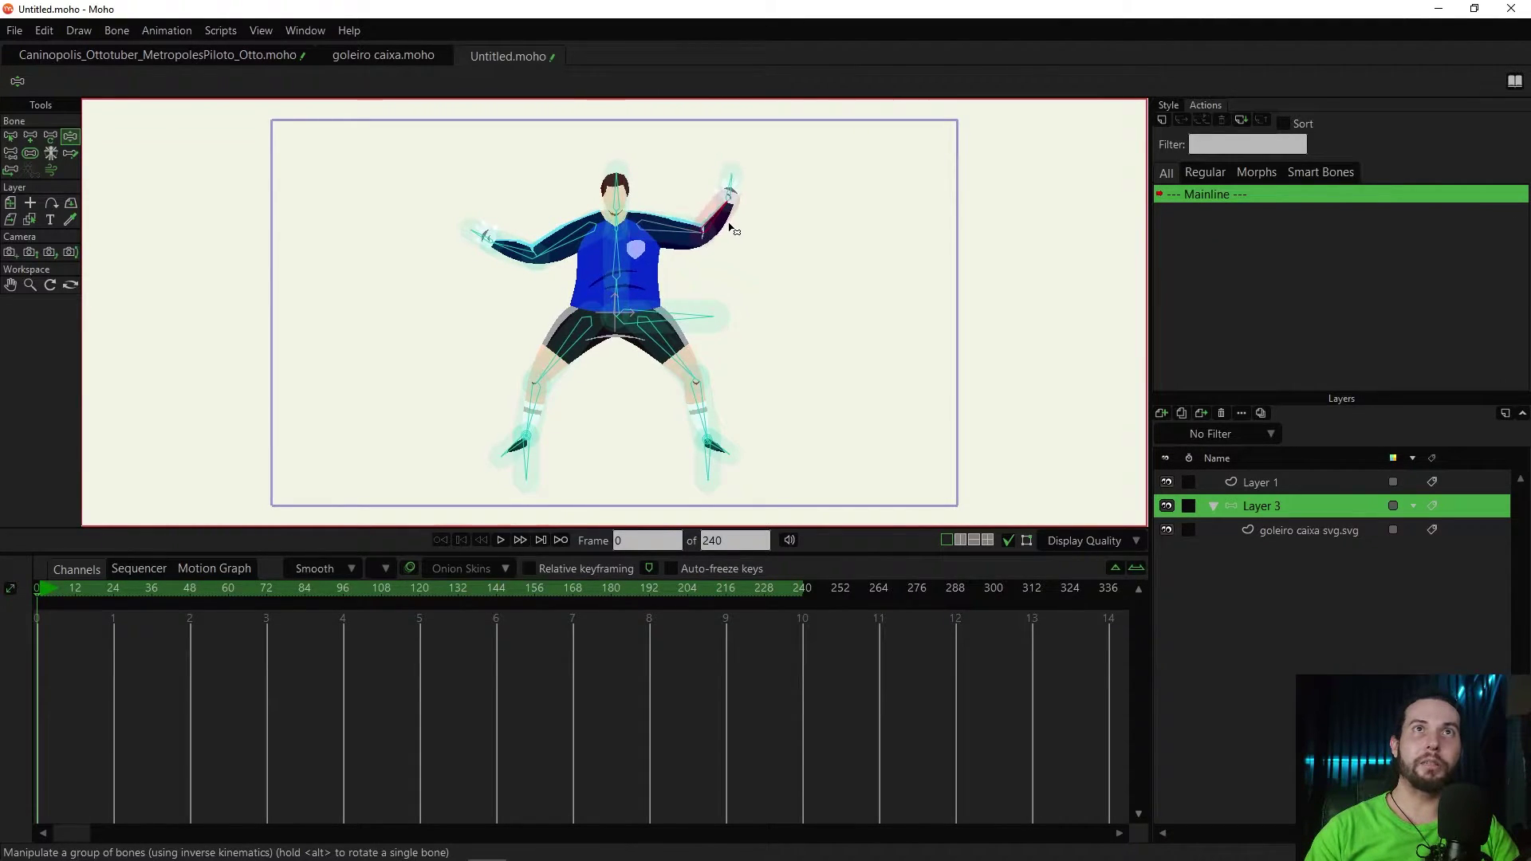
# - Reduce the head bone's strength to 0.2601 and retest the head tilt
pyautogui.moveTo(627, 197); pyautogui.dragTo(615, 196)
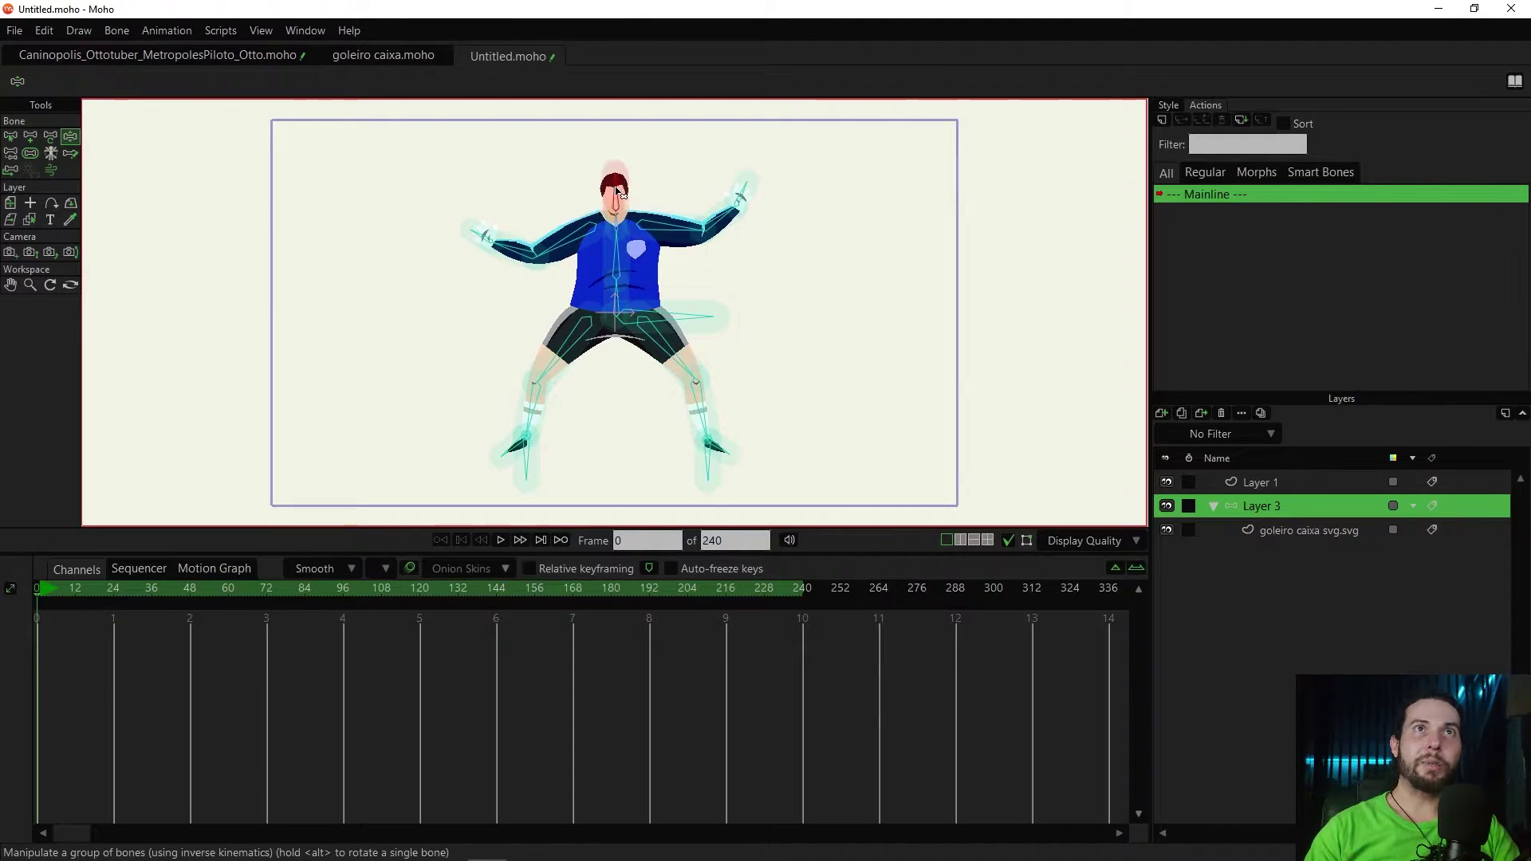
pyautogui.press('s')
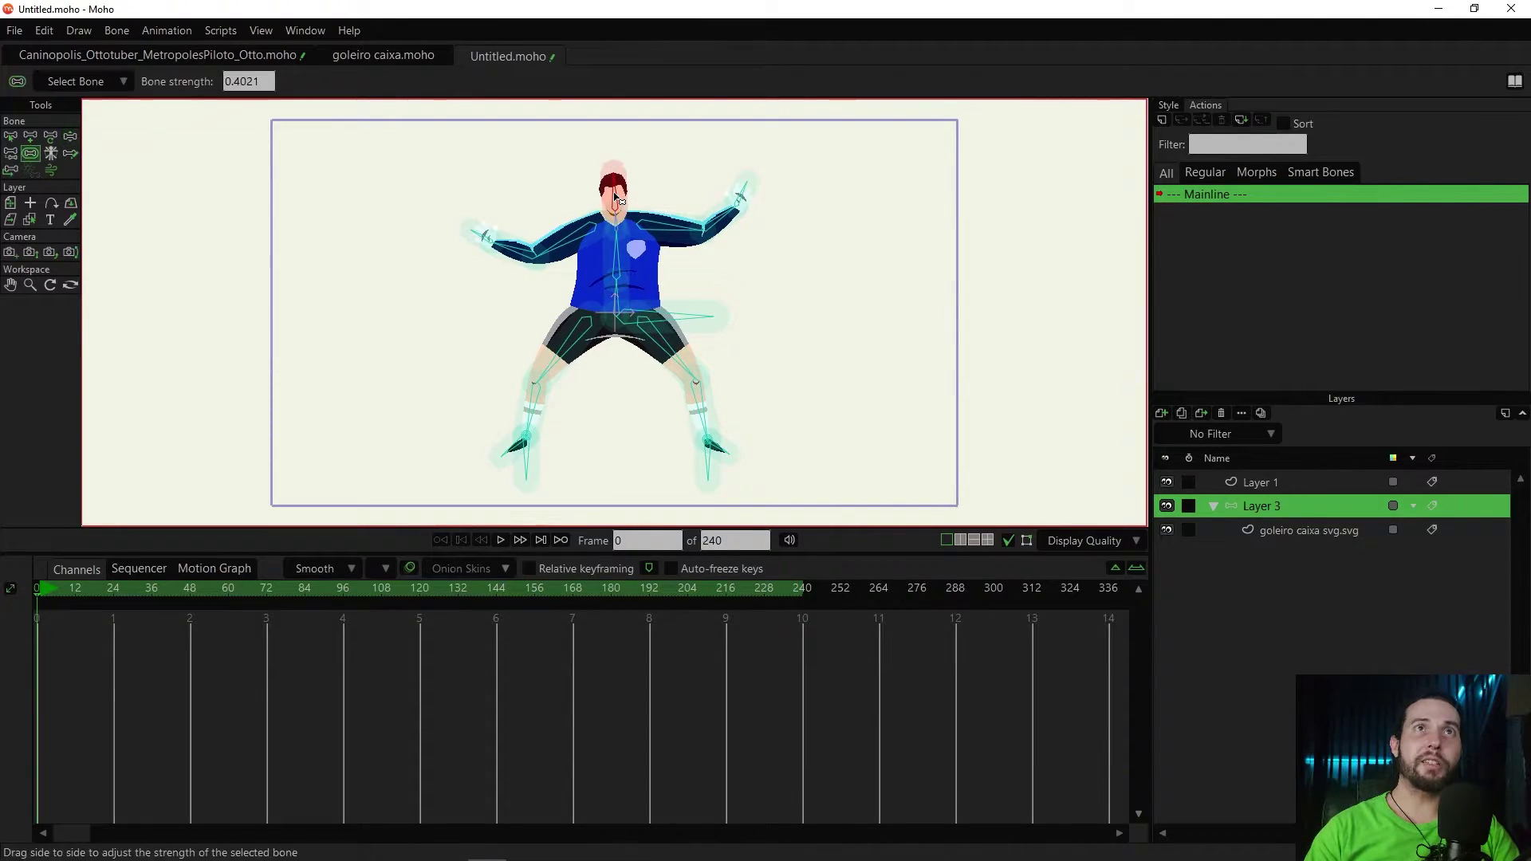
pyautogui.moveTo(606, 194); pyautogui.dragTo(627, 194)
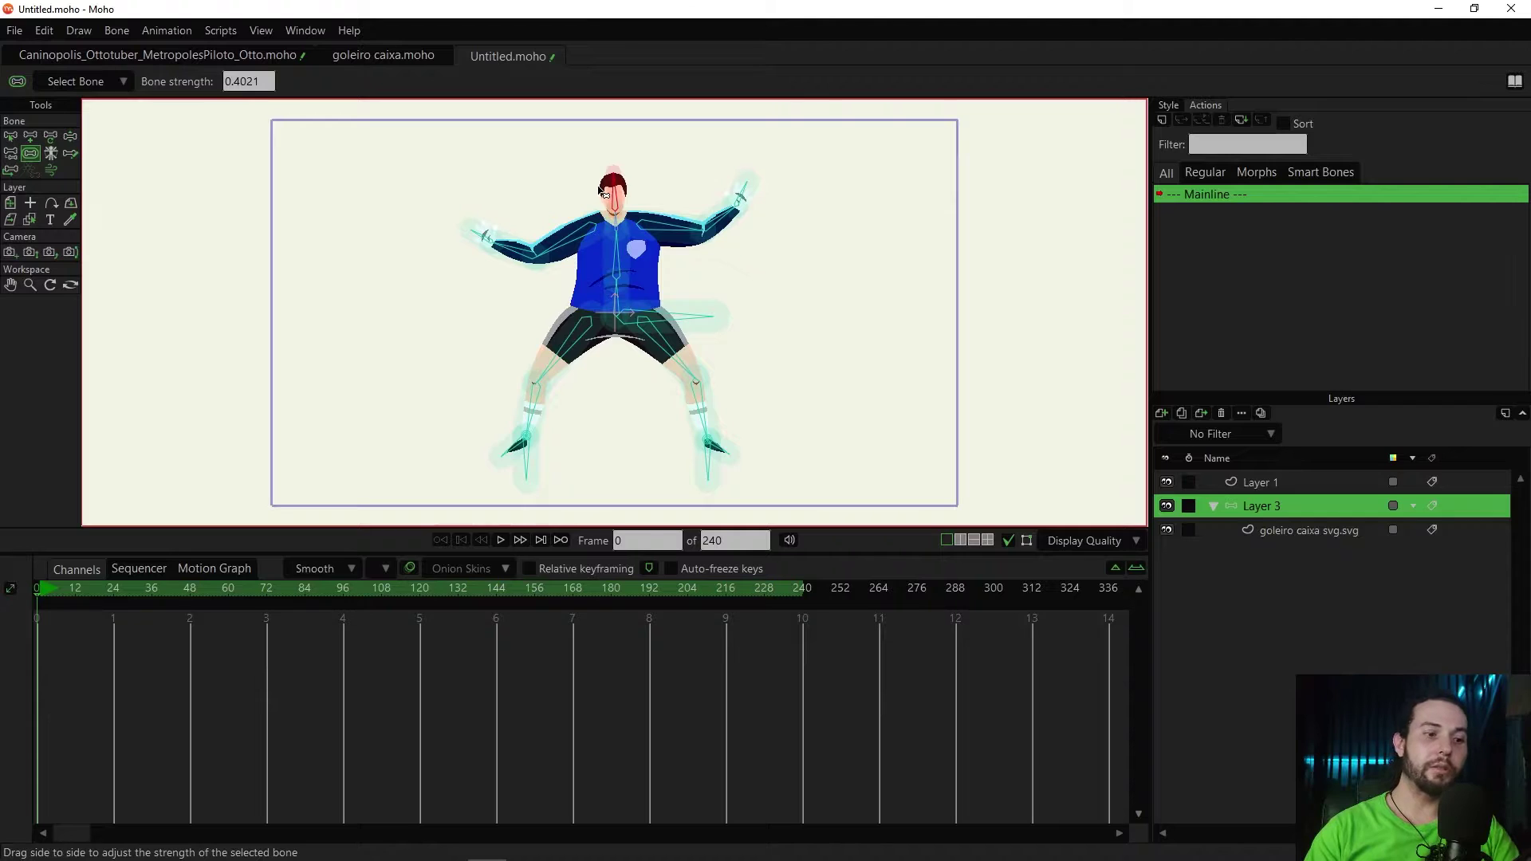
pyautogui.press('z')
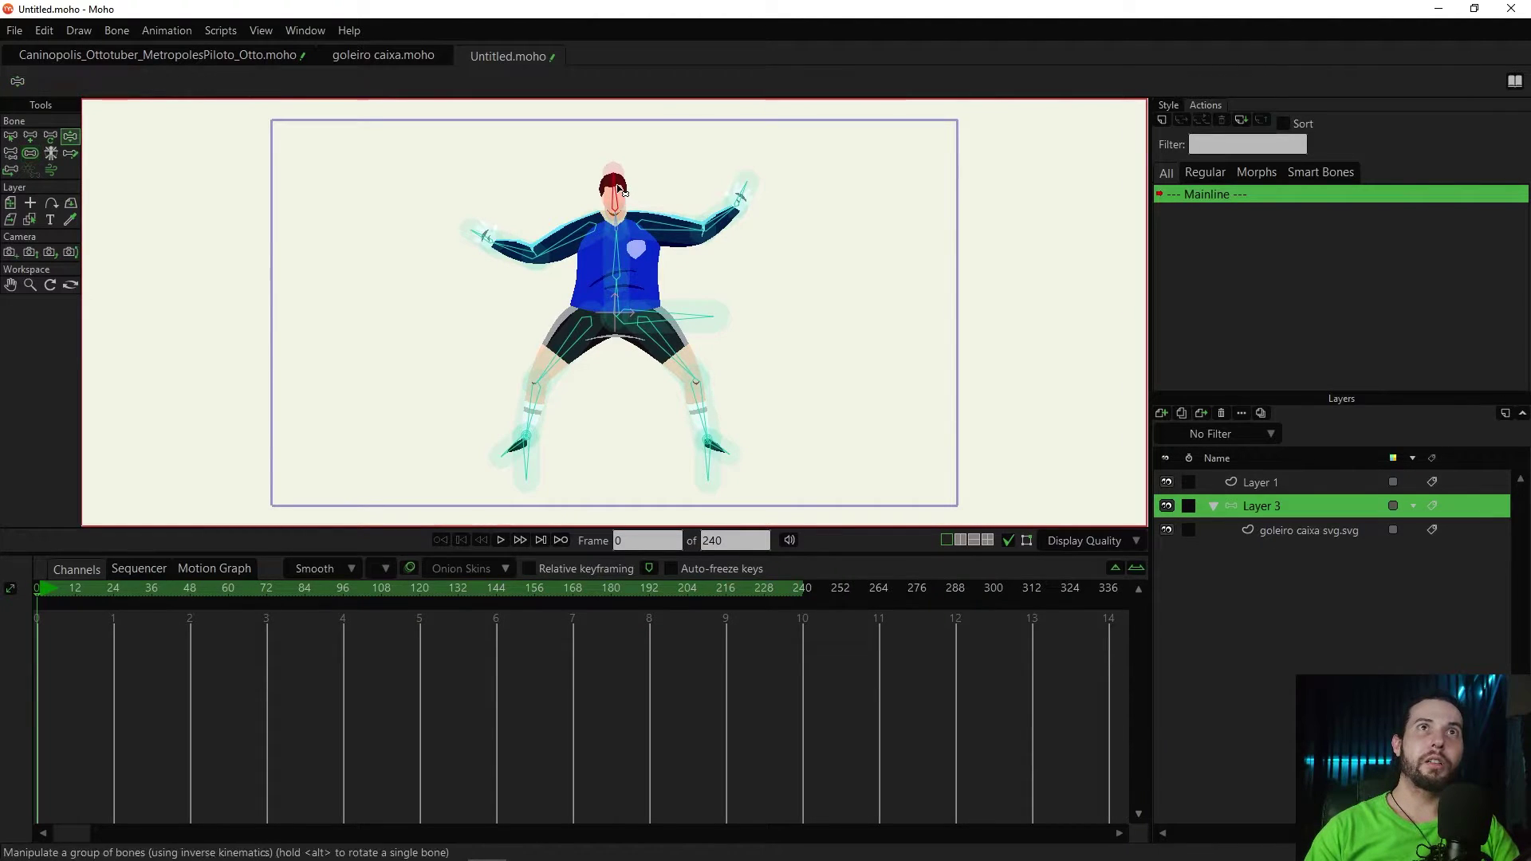
pyautogui.moveTo(623, 187)
pyautogui.mouseDown()
pyautogui.moveTo(608, 194)
pyautogui.moveTo(614, 174)
pyautogui.mouseUp()
# - Test the hip bone by pulling the hips down, then select the left foot bone
pyautogui.press('b')
pyautogui.click(549, 442)
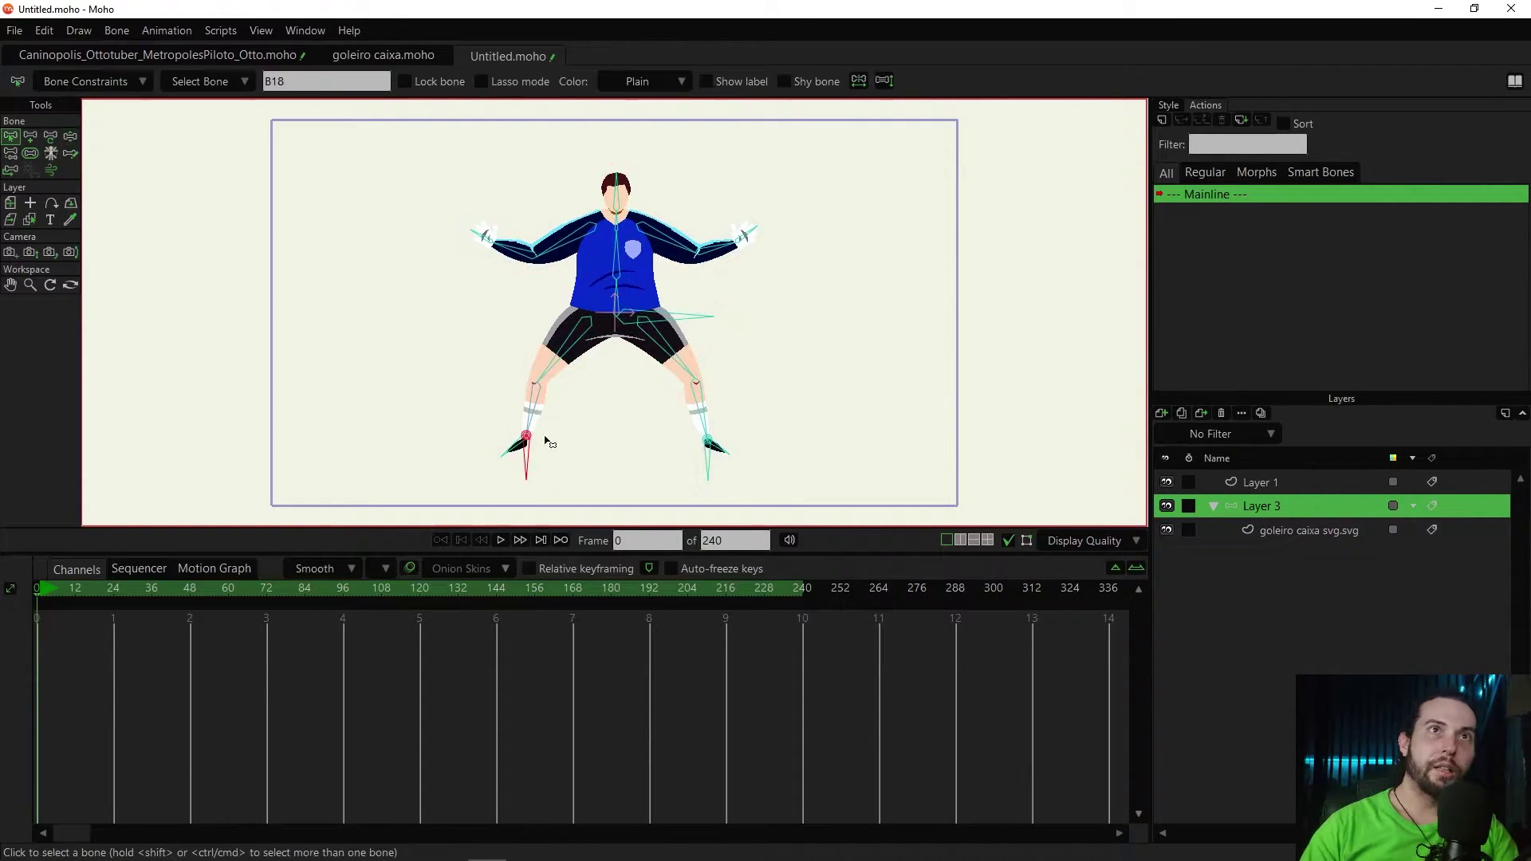
pyautogui.press('z')
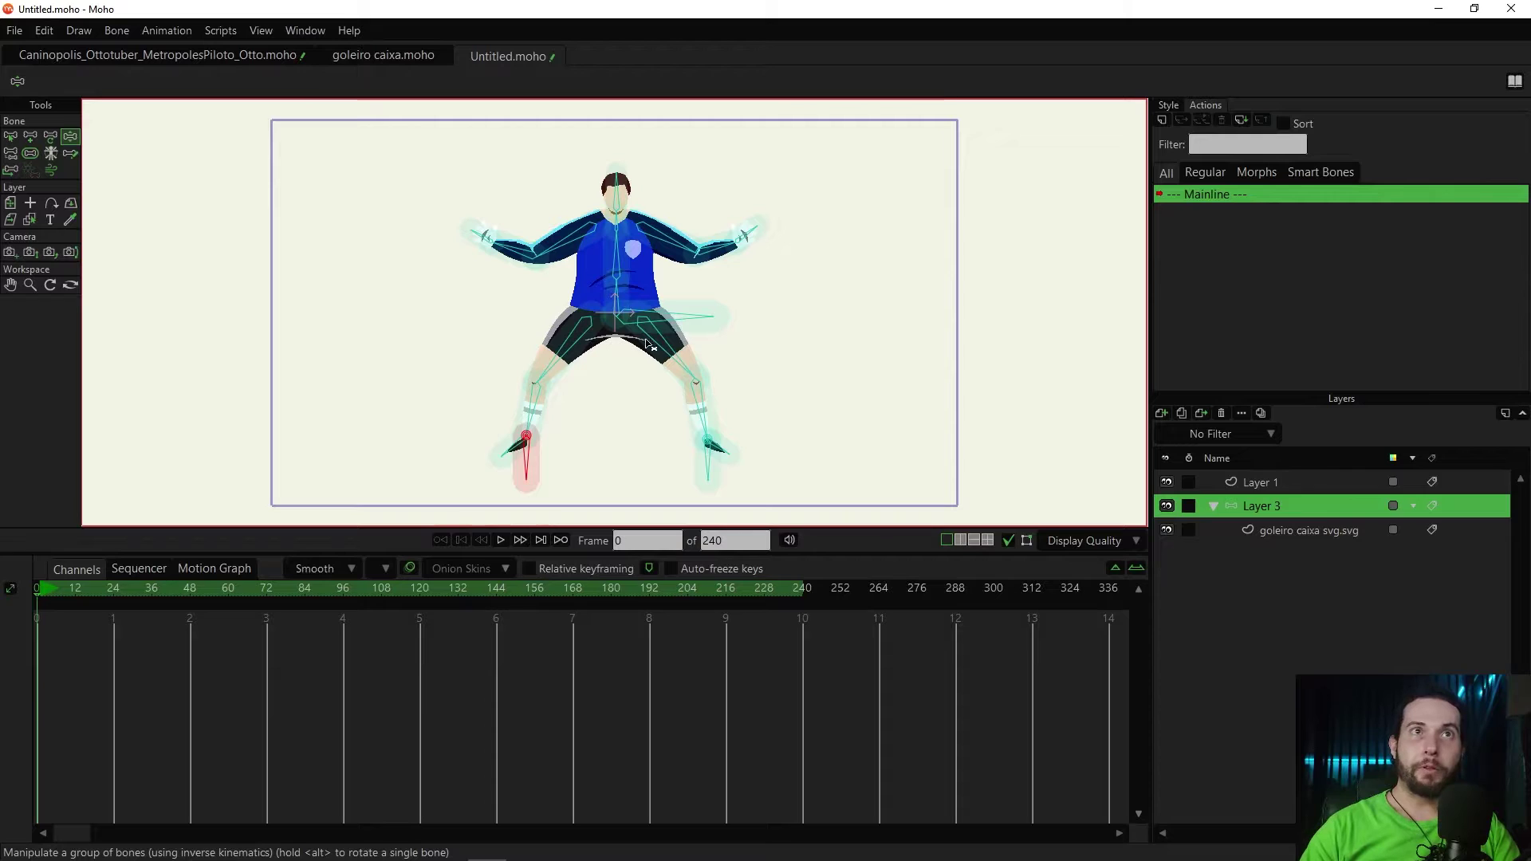
pyautogui.moveTo(672, 327); pyautogui.dragTo(678, 319)
pyautogui.click(574, 449)
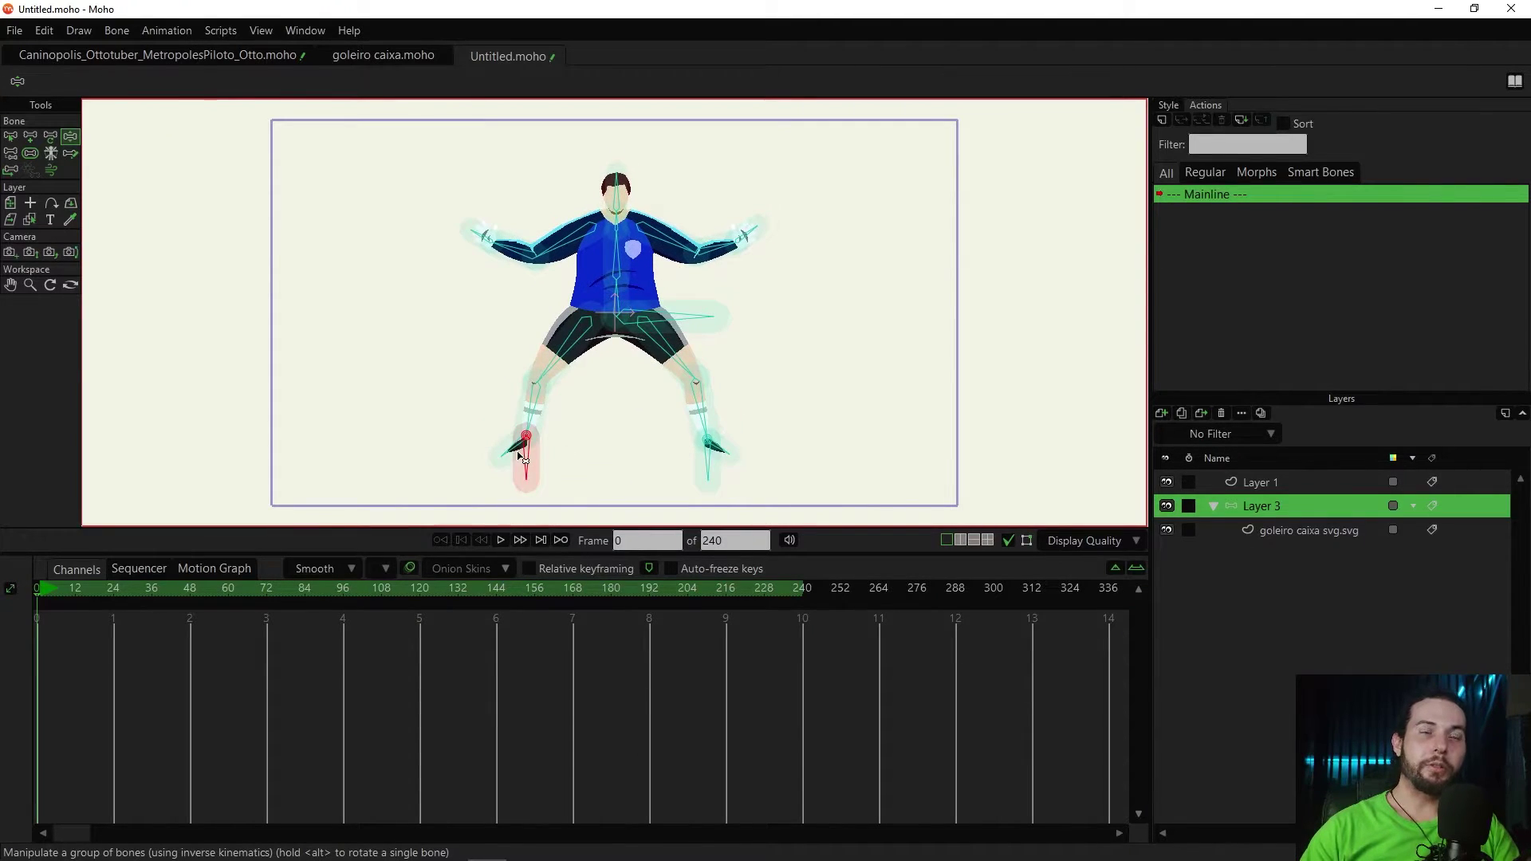
pyautogui.press('b')
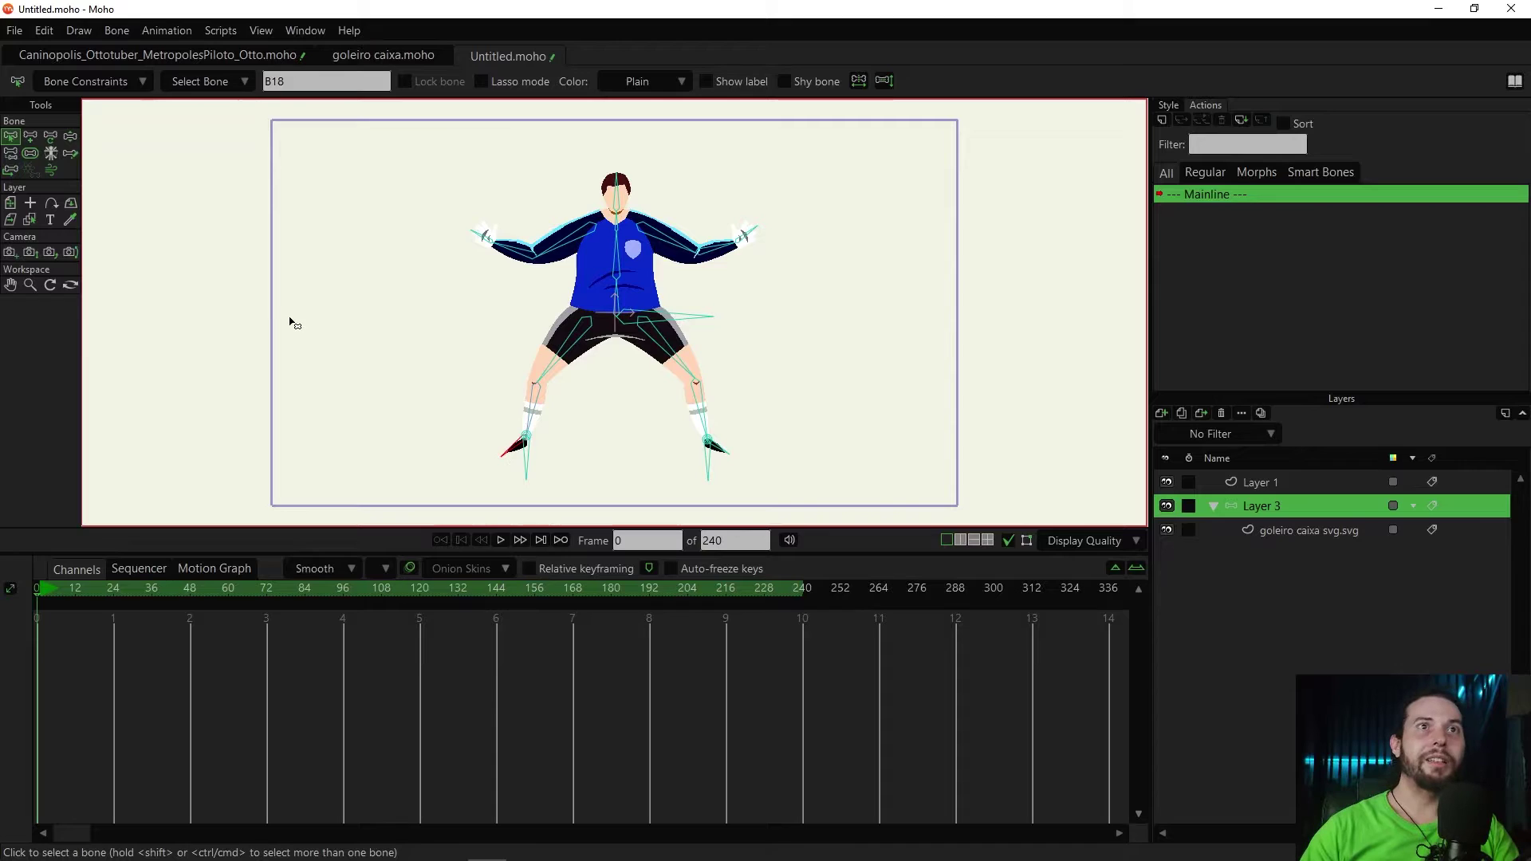
pyautogui.click(98, 82)
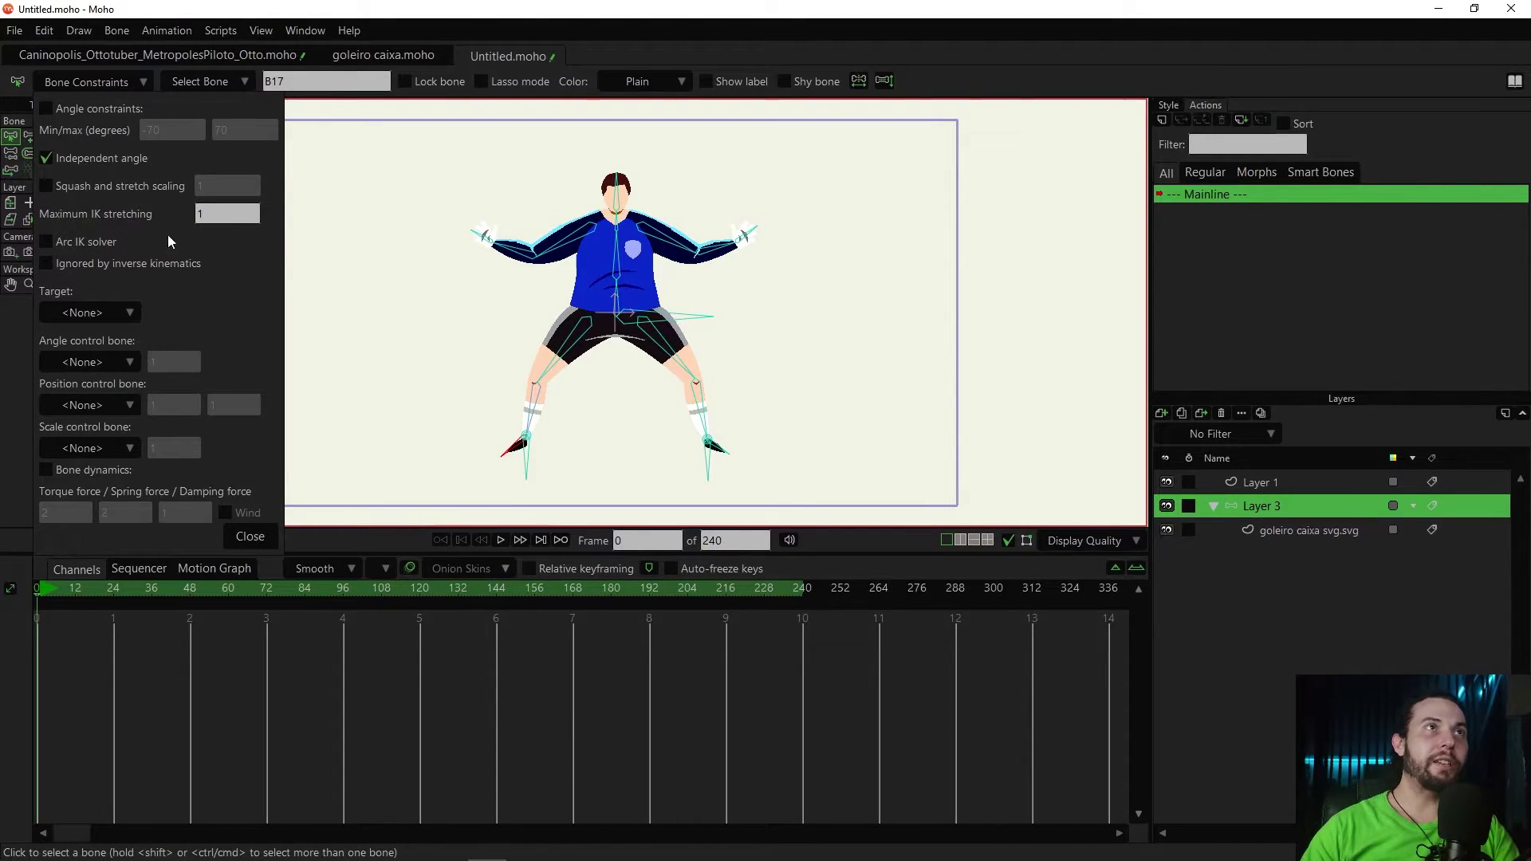
pyautogui.click(250, 535)
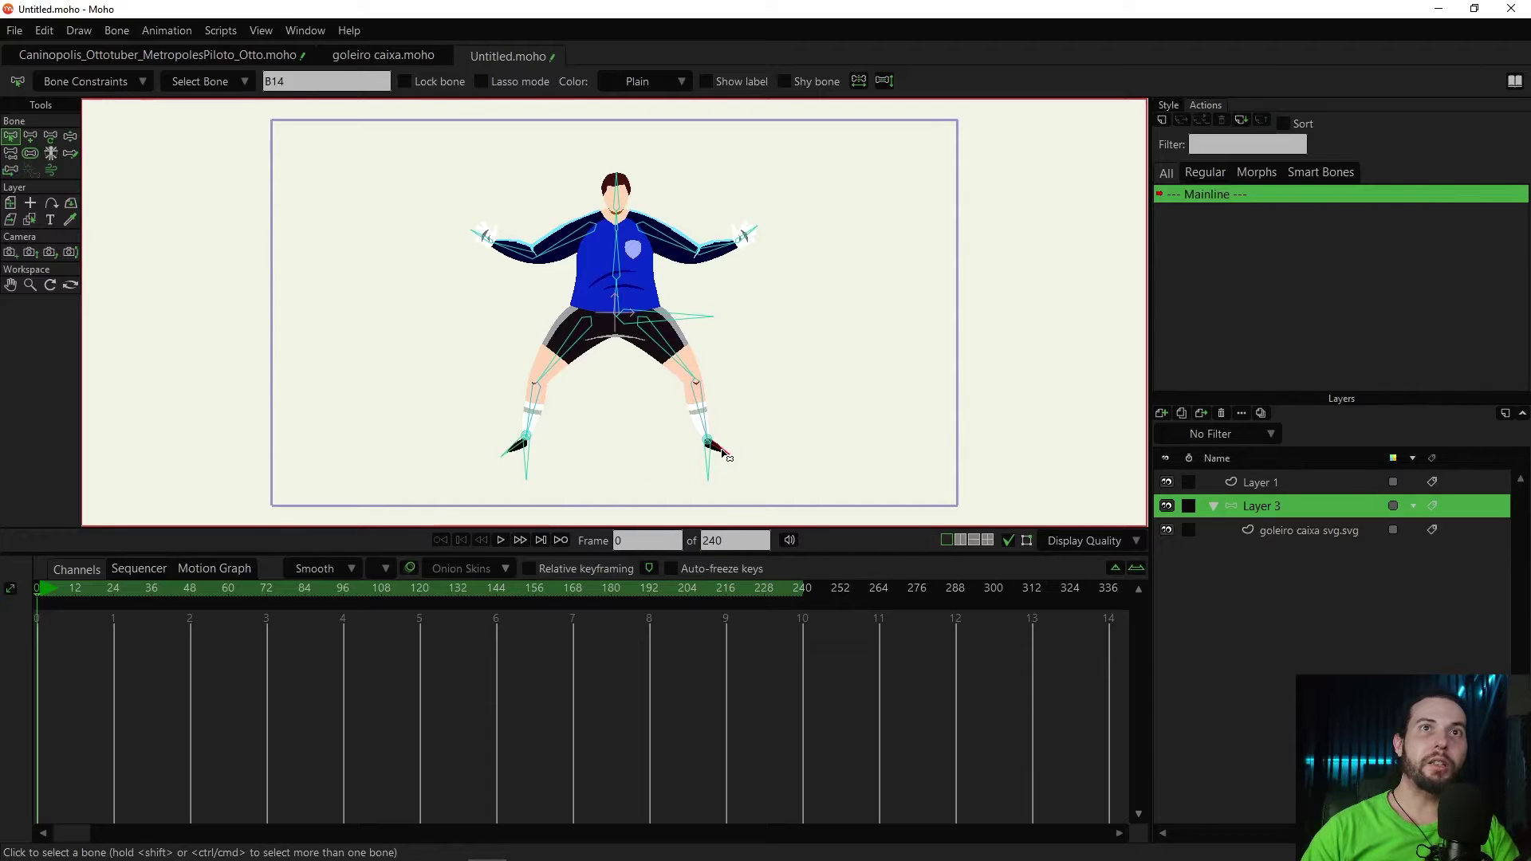
pyautogui.click(100, 82)
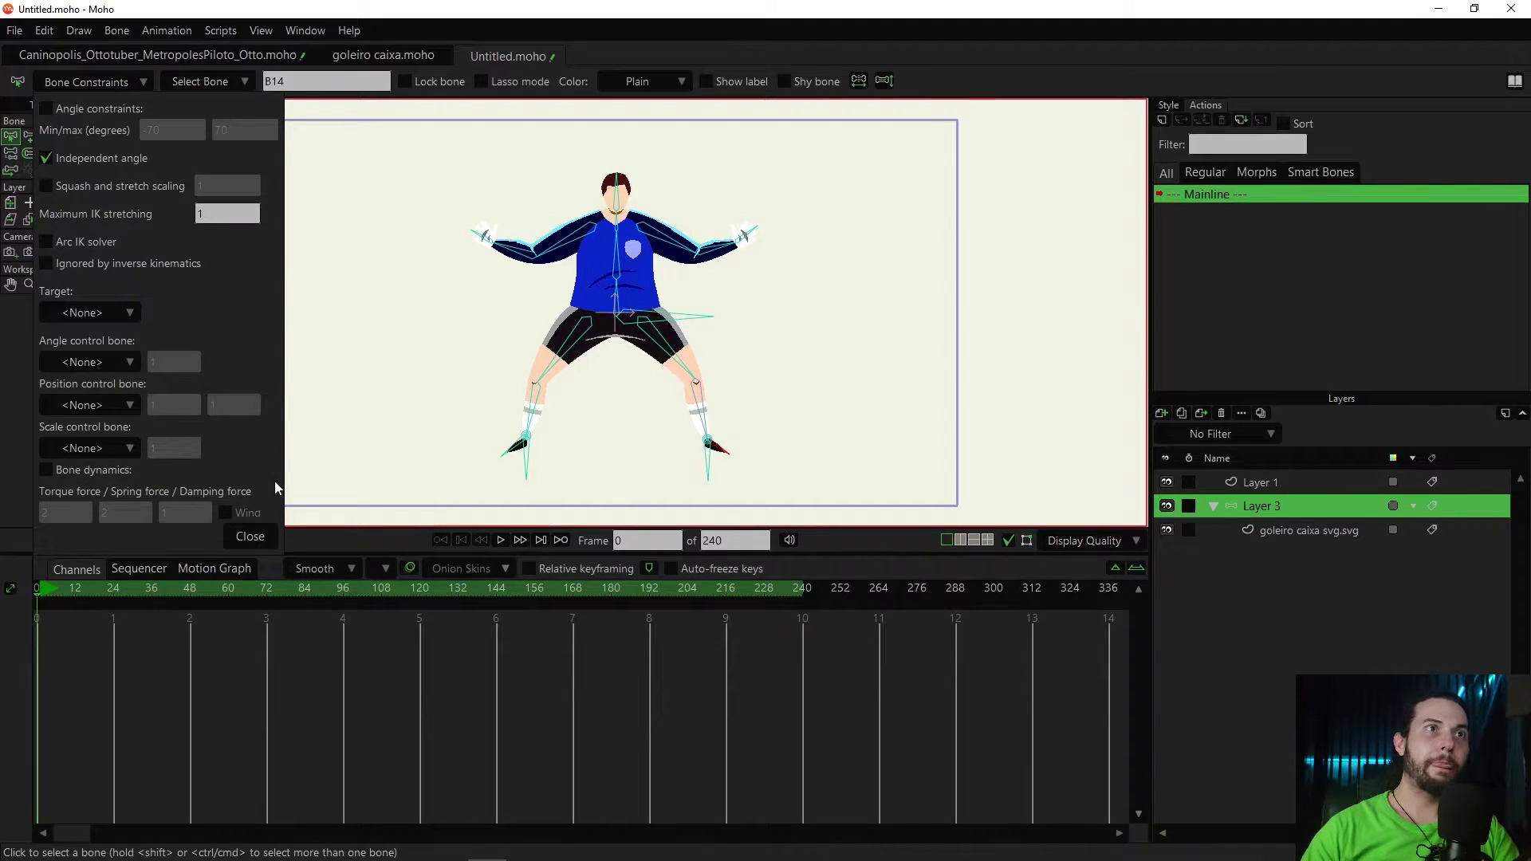
pyautogui.click(250, 536)
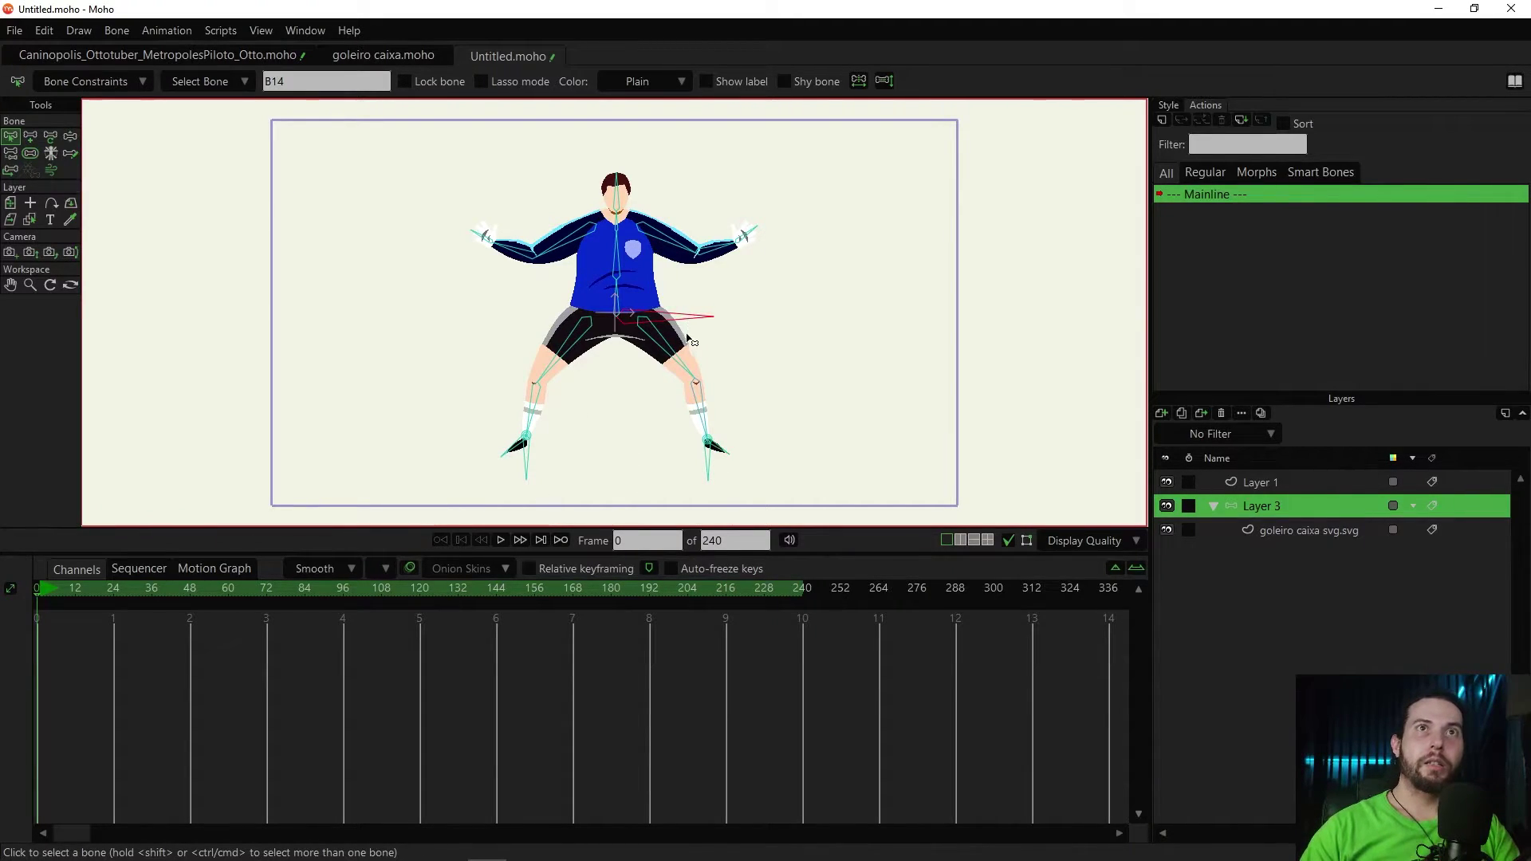
pyautogui.press('z')
pyautogui.moveTo(688, 341)
pyautogui.mouseDown()
pyautogui.moveTo(682, 357)
pyautogui.moveTo(734, 284)
pyautogui.moveTo(676, 345)
pyautogui.moveTo(688, 355)
pyautogui.moveTo(700, 333)
pyautogui.mouseUp()
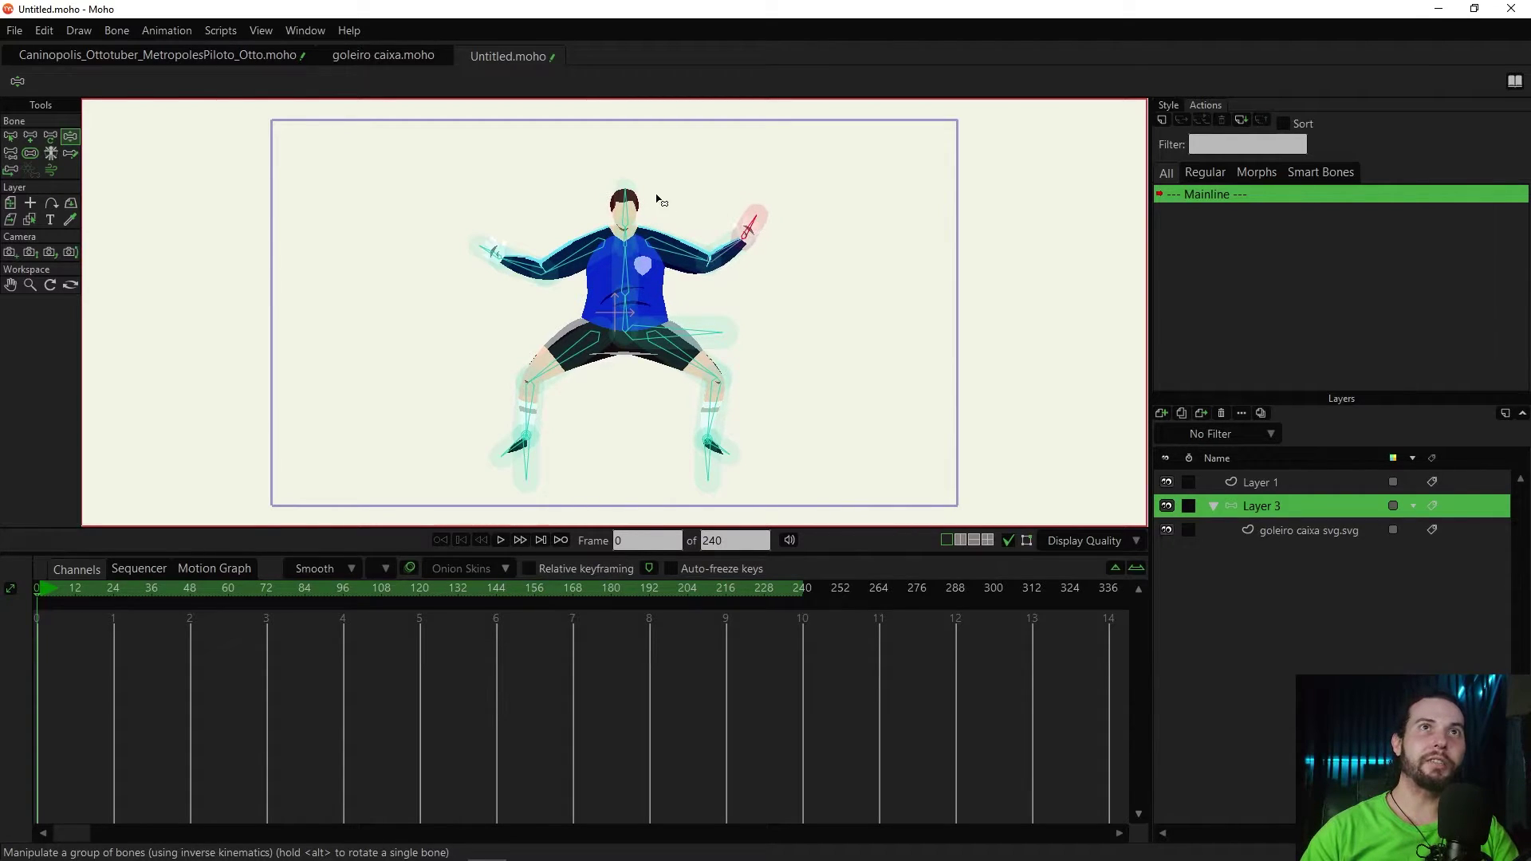
# - Tilt the goalkeeper's head bone to the other side
pyautogui.moveTo(626, 207); pyautogui.dragTo(613, 209)
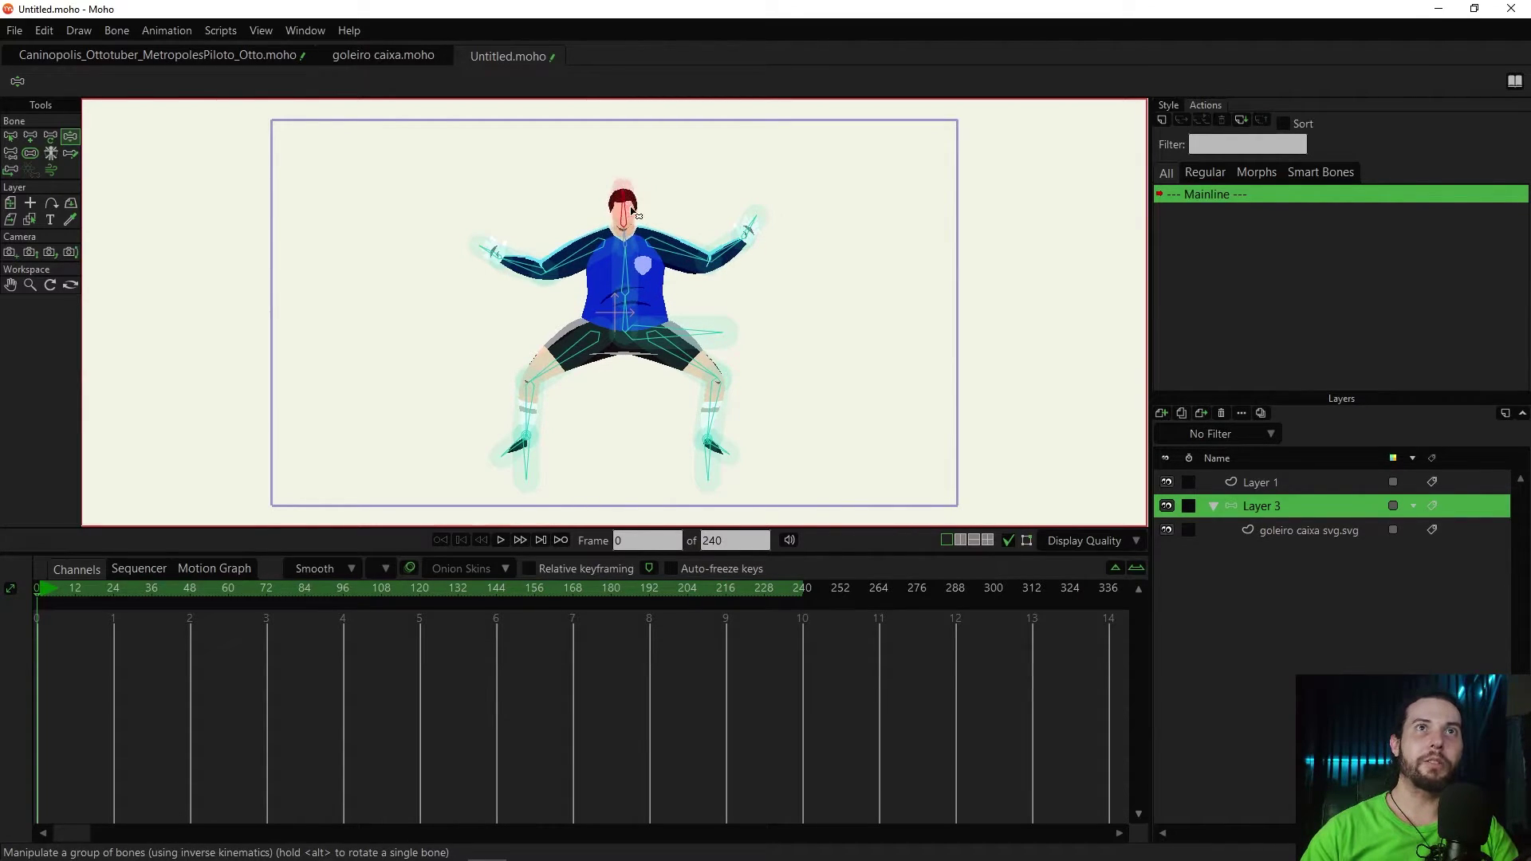